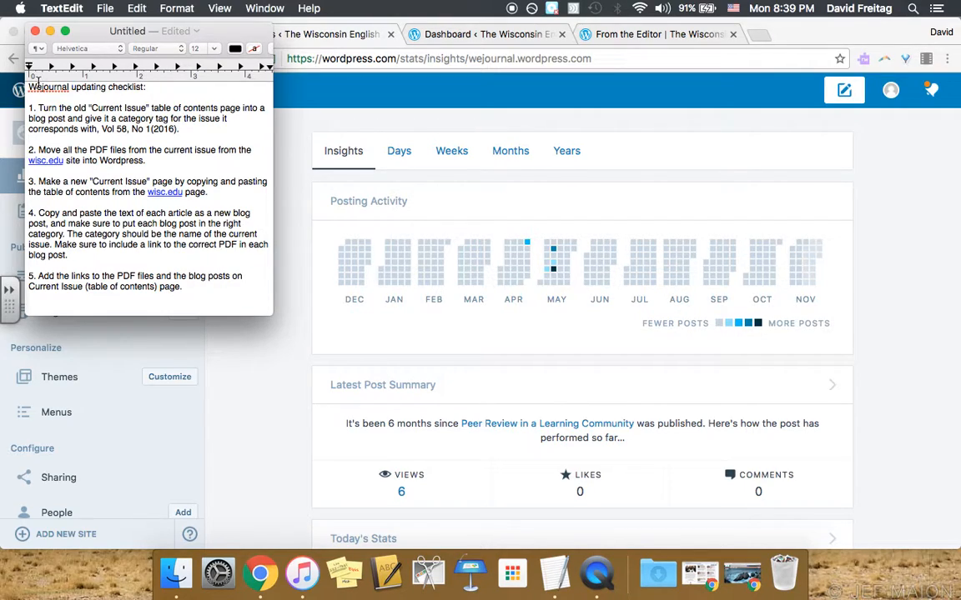
# Review the Wejournal updating checklist, especially step 1 on turning the old "Current Issue" page into a categorized blog post, and minimize the note
pyautogui.moveTo(29, 86); pyautogui.dragTo(150, 94)
pyautogui.click(152, 87)
pyautogui.moveTo(45, 96); pyautogui.dragTo(193, 267)
pyautogui.click(200, 284)
pyautogui.moveTo(135, 33); pyautogui.dragTo(140, 39)
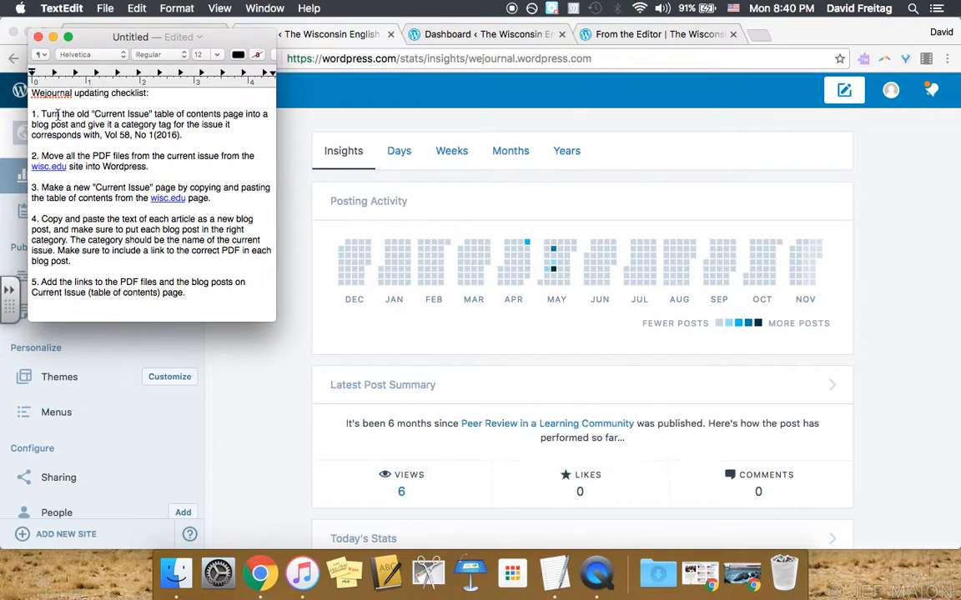
pyautogui.moveTo(40, 114); pyautogui.dragTo(156, 114)
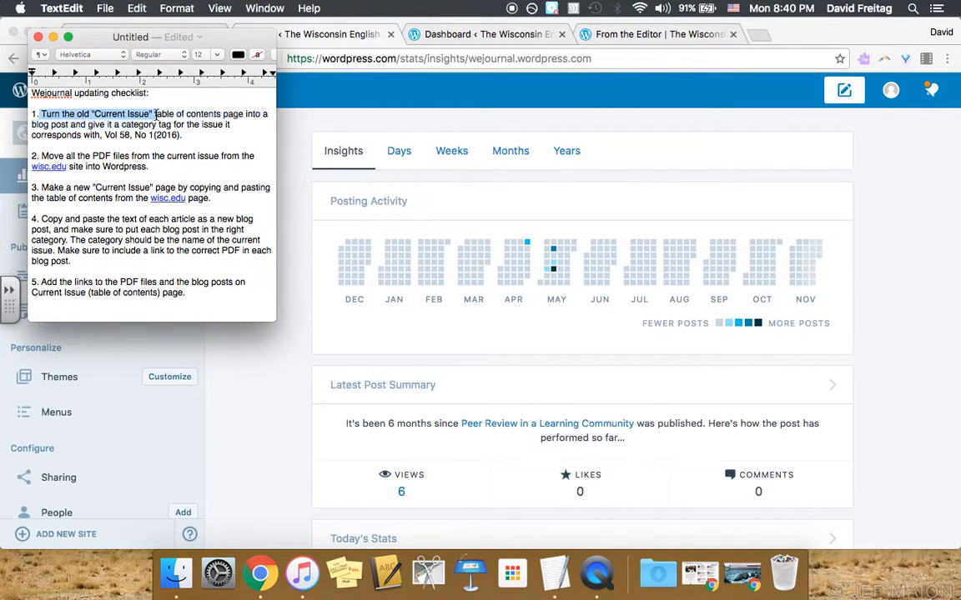
pyautogui.click(155, 114)
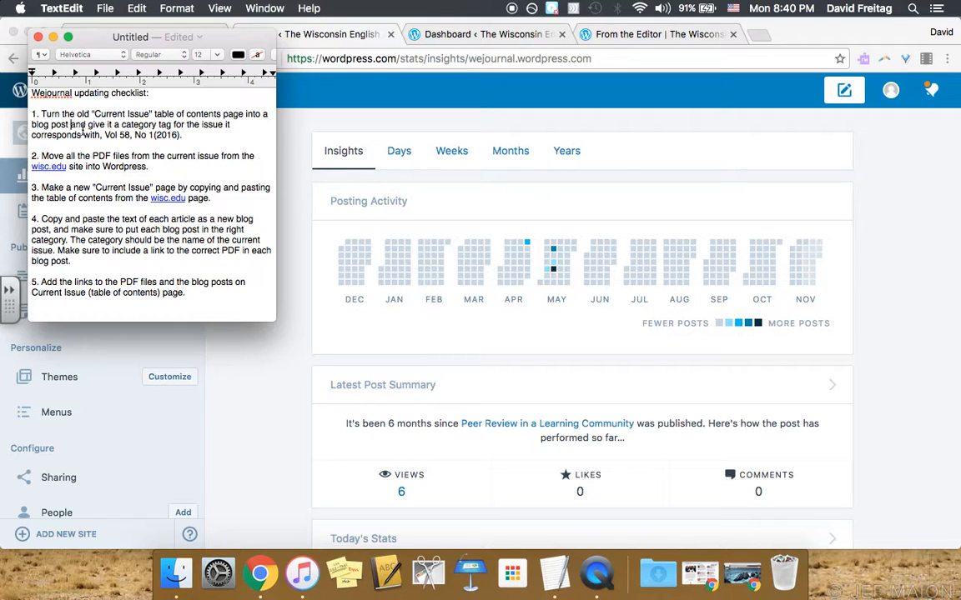
pyautogui.moveTo(105, 135); pyautogui.dragTo(185, 139)
pyautogui.click(185, 138)
pyautogui.click(52, 37)
# Look at the issue categories offered on the published From the Editor post in the browser
pyautogui.click(614, 35)
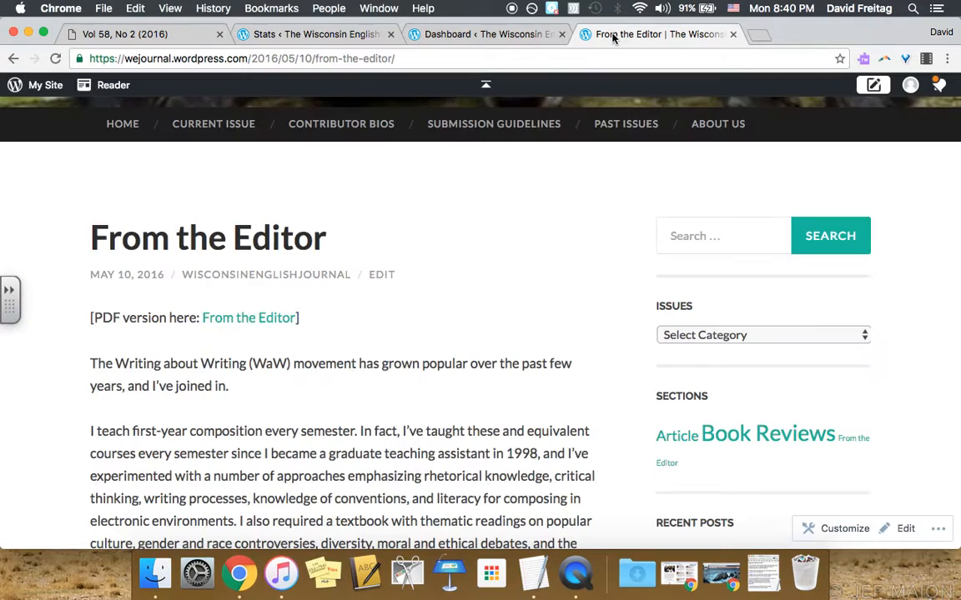
pyautogui.scroll(-1, 647, 267)
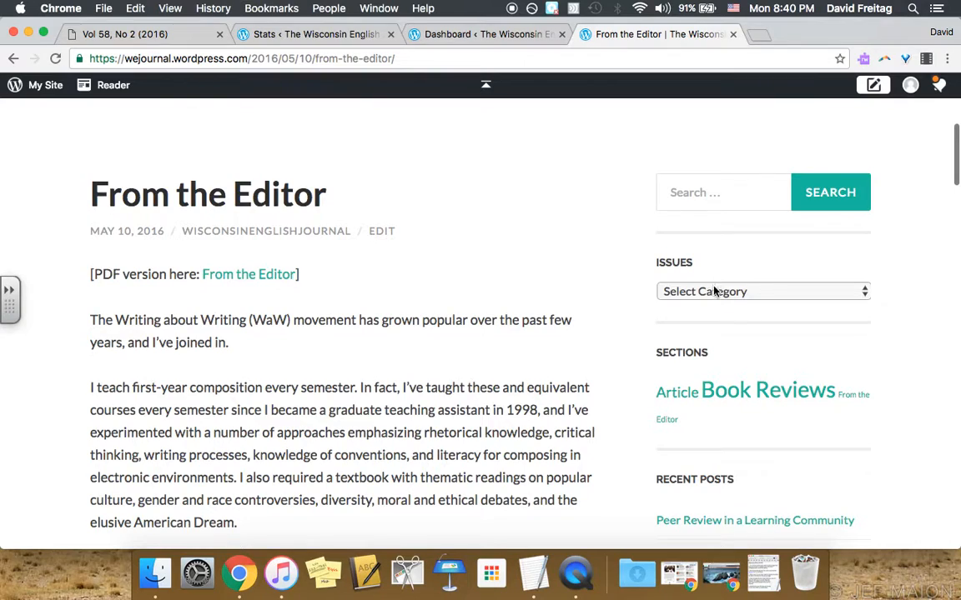
pyautogui.click(714, 291)
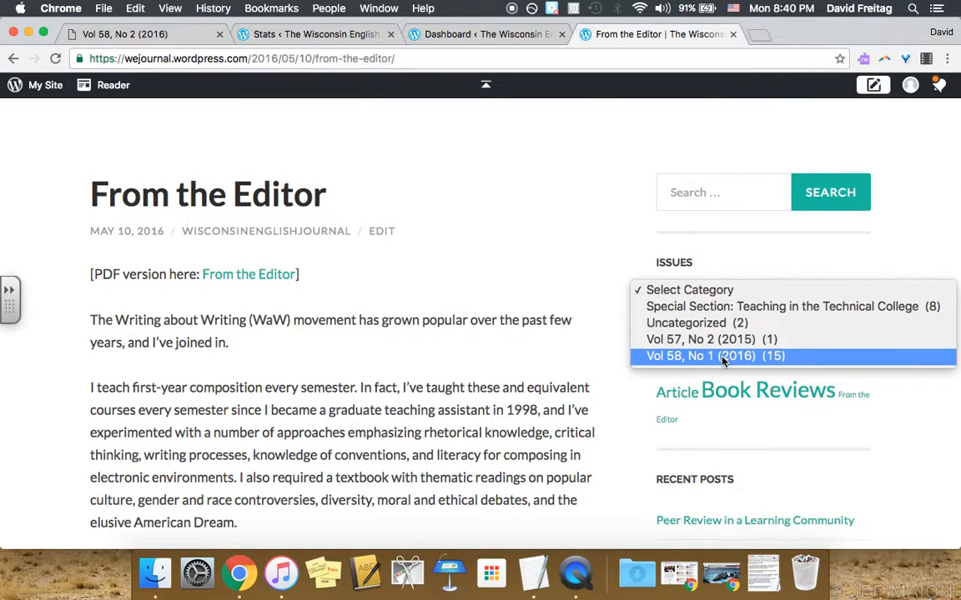
pyautogui.click(561, 284)
# Open the site's Current Issue page for editing and copy its entire body content
pyautogui.click(287, 33)
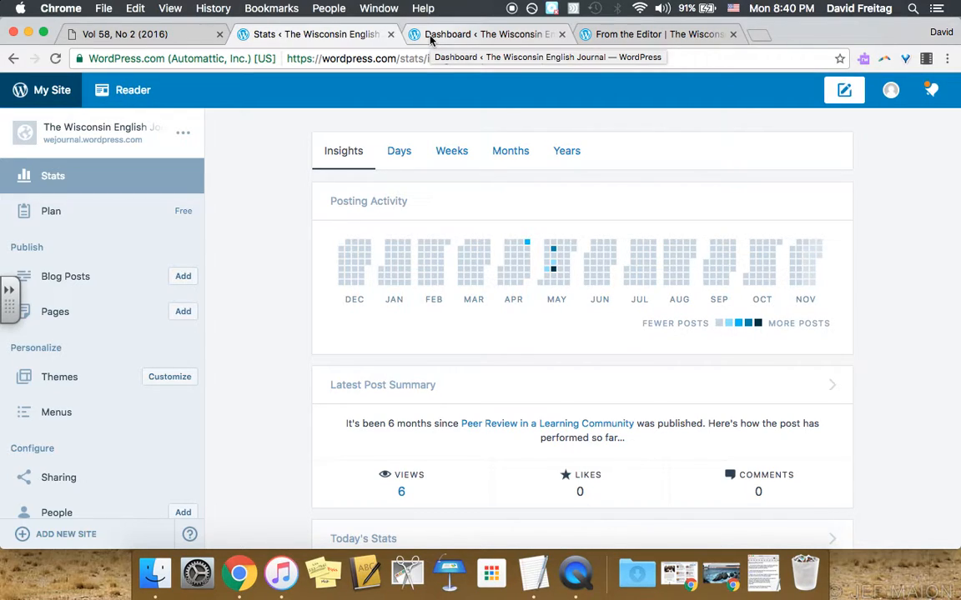
pyautogui.click(89, 323)
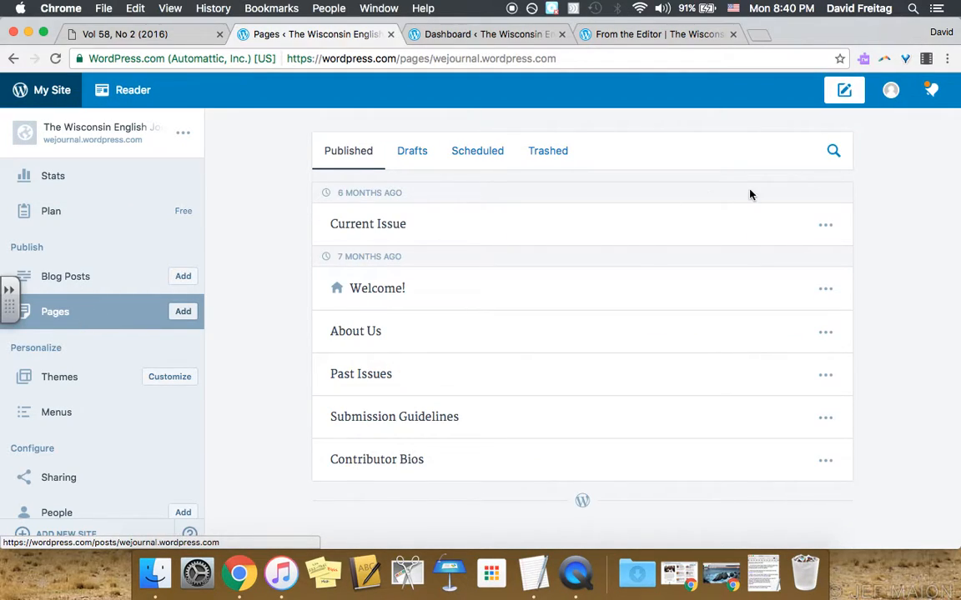
pyautogui.click(825, 224)
pyautogui.click(751, 286)
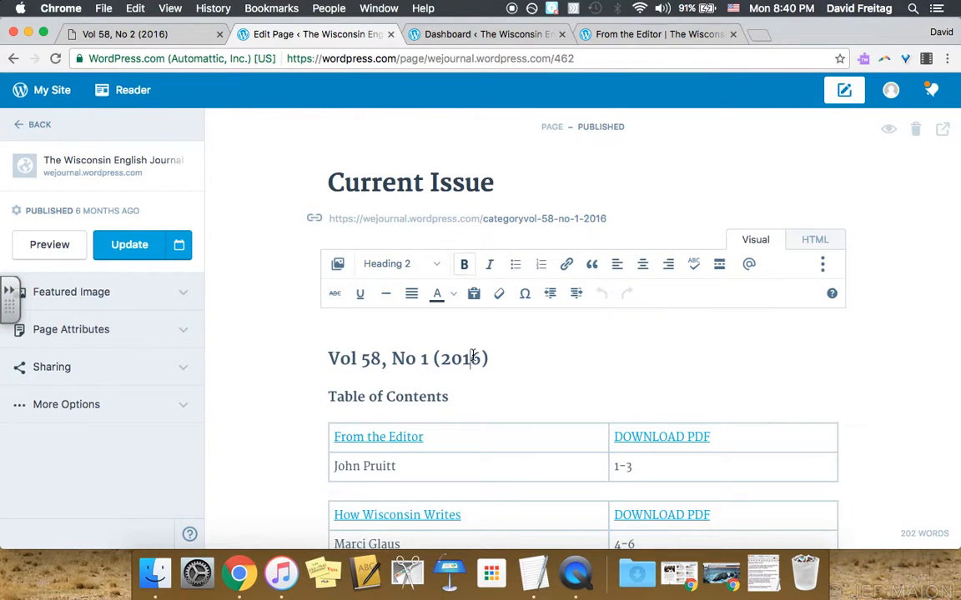
pyautogui.press('super+a')
pyautogui.press('super+c')
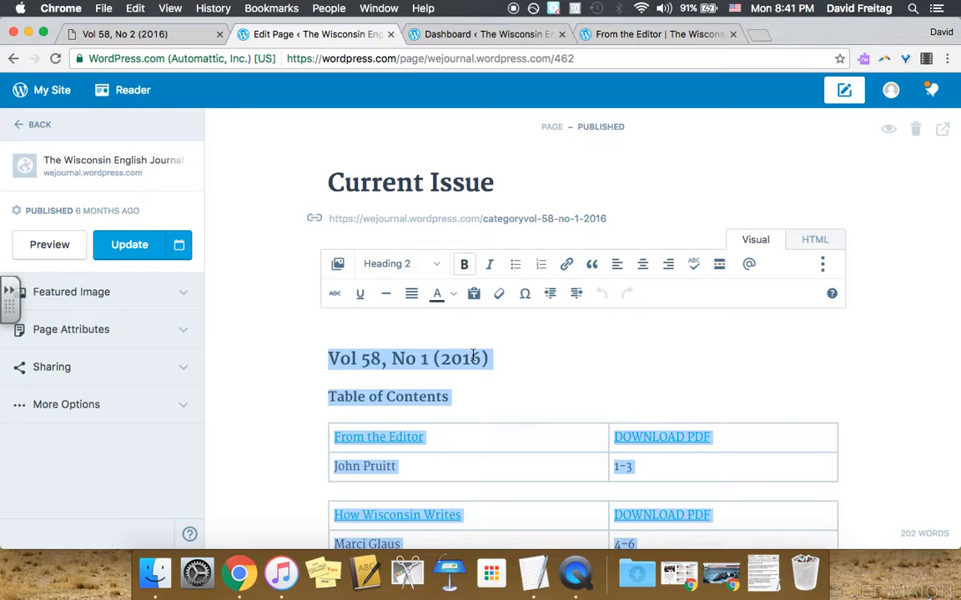
# Create a new blog post, paste the copied table of contents into its body, and check the pasted content through to the end
pyautogui.click(46, 128)
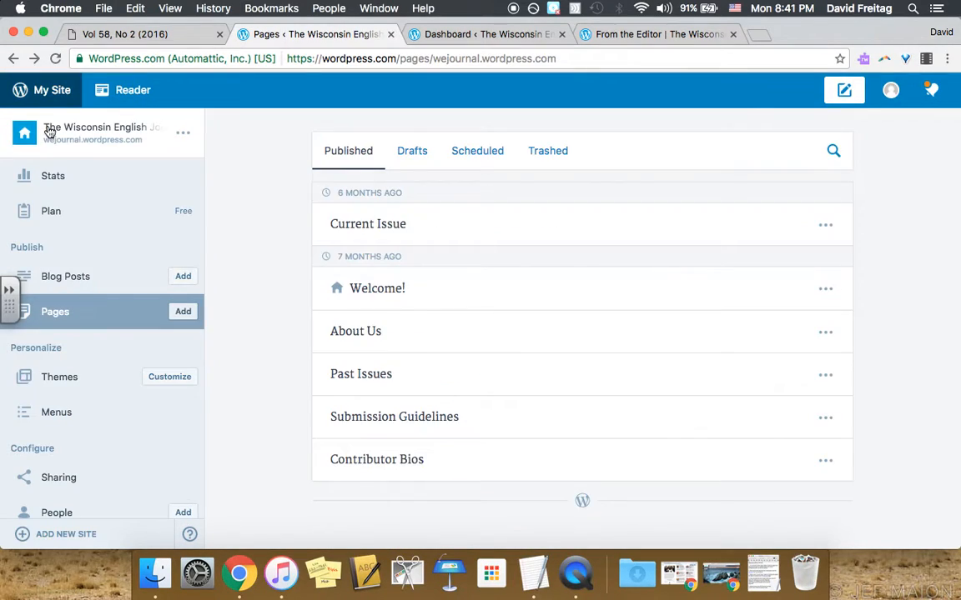
pyautogui.click(184, 277)
pyautogui.click(456, 346)
pyautogui.press('super+v')
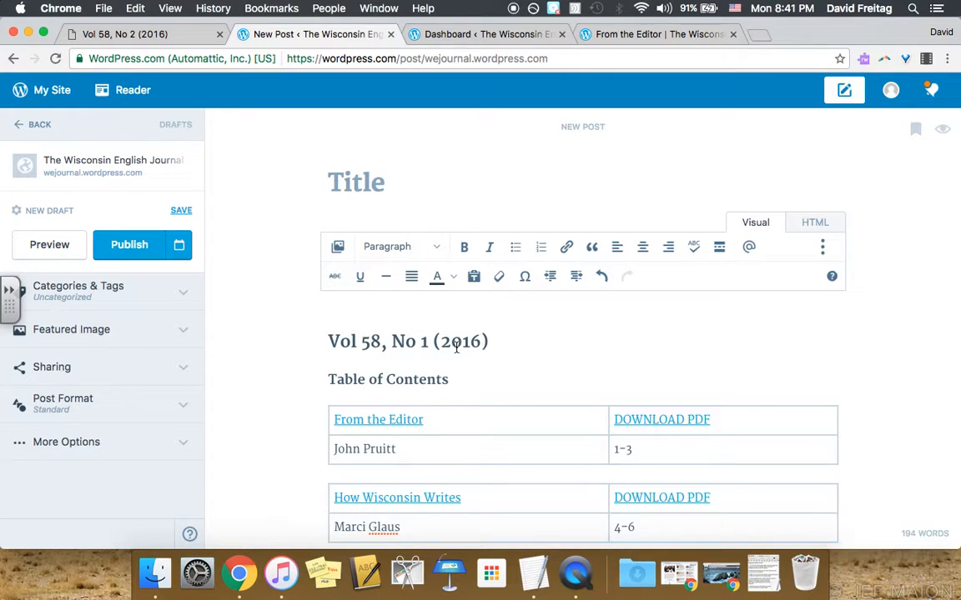
pyautogui.scroll(-10, 457, 347)
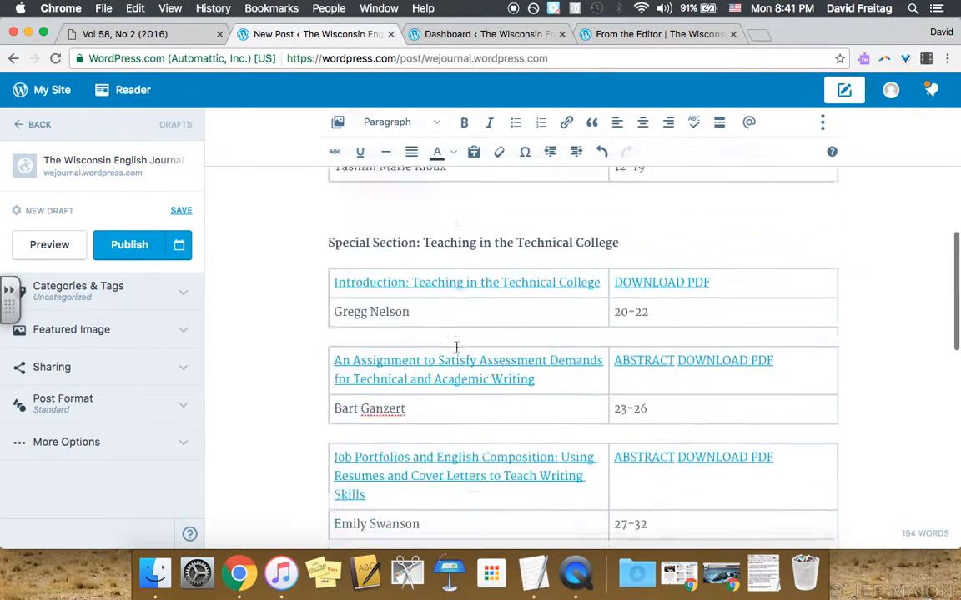
pyautogui.scroll(-15, 457, 347)
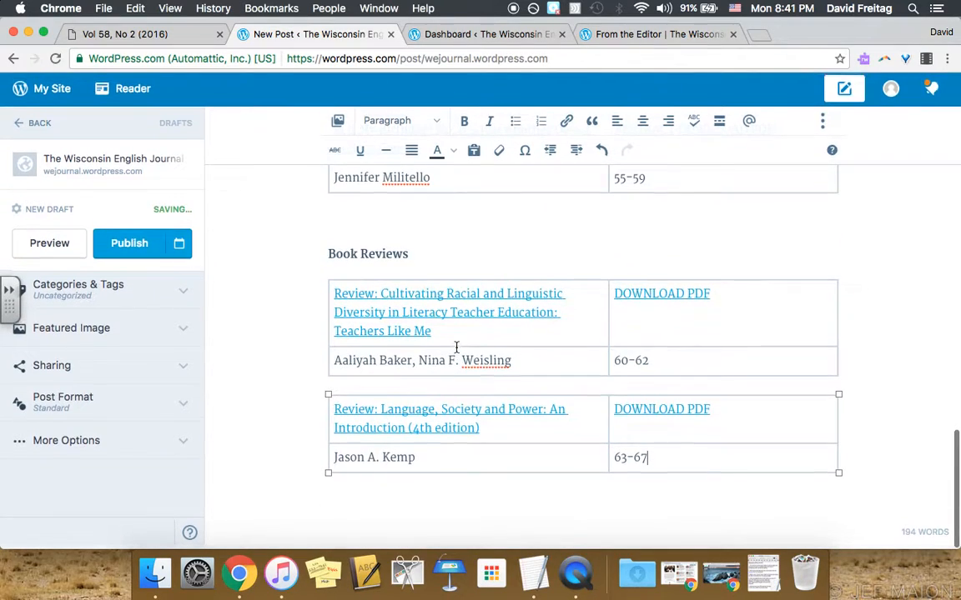
pyautogui.scroll(20, 503, 251)
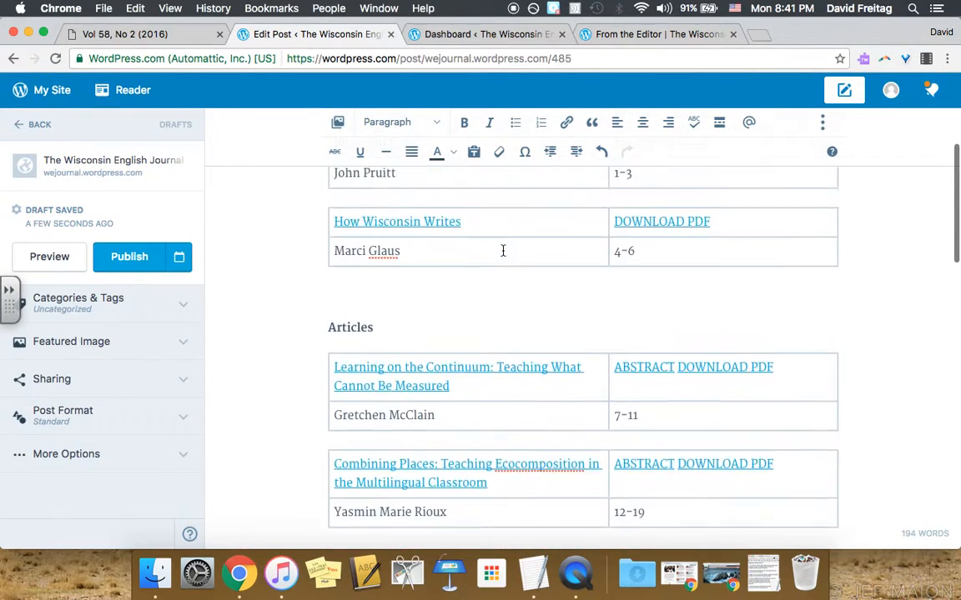
pyautogui.scroll(5, 503, 251)
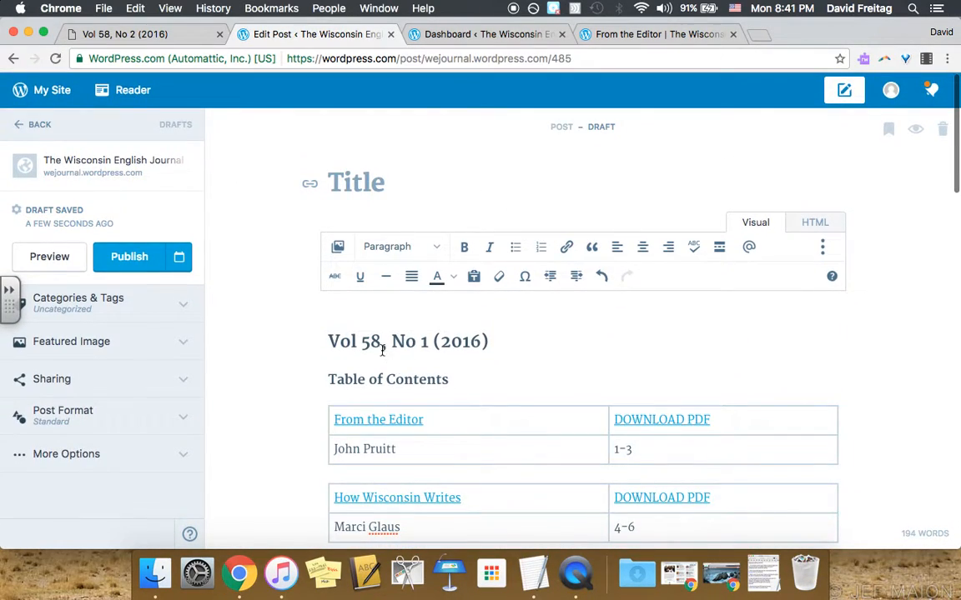
# Title the post "Vol 58, No 1 (2016) Table of Contents" by copying the two headings from its body
pyautogui.click(384, 177)
pyautogui.click(472, 384)
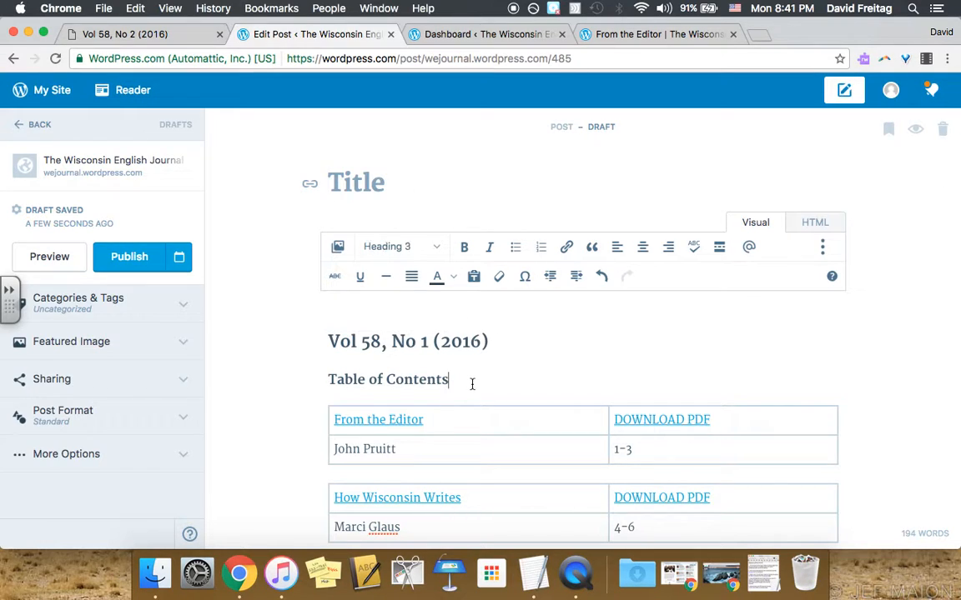
pyautogui.moveTo(472, 383); pyautogui.dragTo(324, 343)
pyautogui.press('super+c')
pyautogui.click(377, 184)
pyautogui.press('super+v')
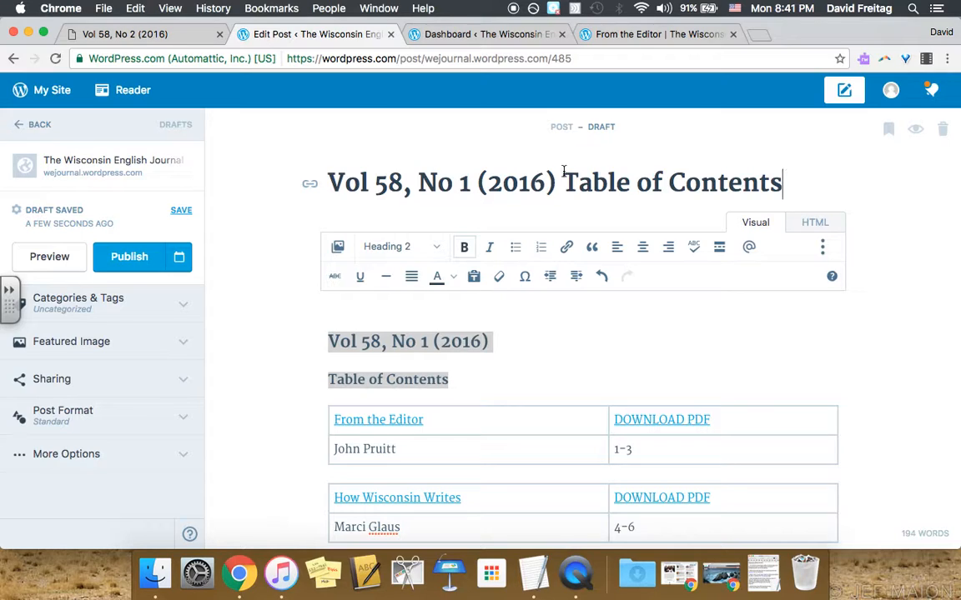
pyautogui.click(360, 338)
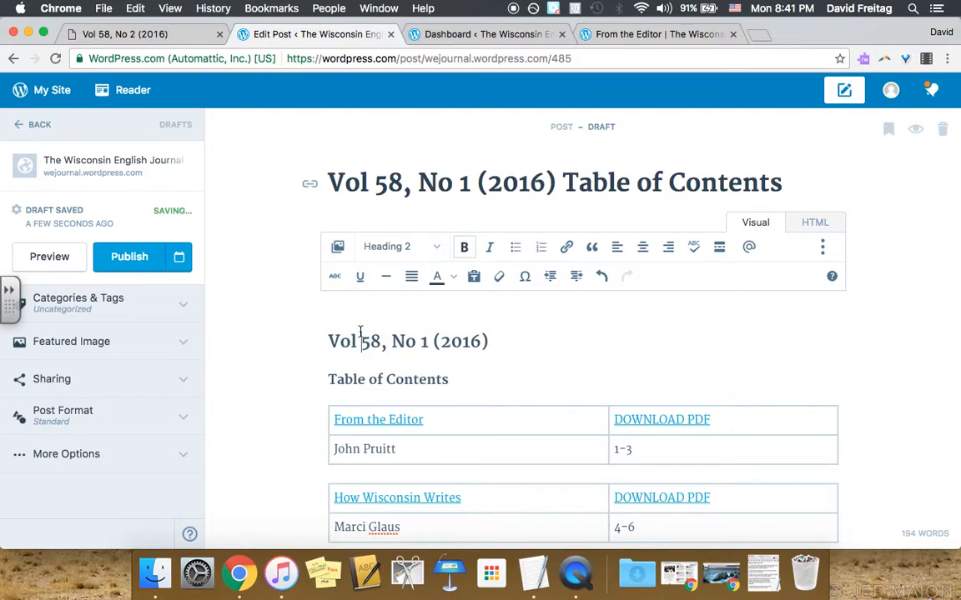
pyautogui.click(404, 184)
pyautogui.moveTo(327, 183); pyautogui.dragTo(677, 183)
pyautogui.click(677, 188)
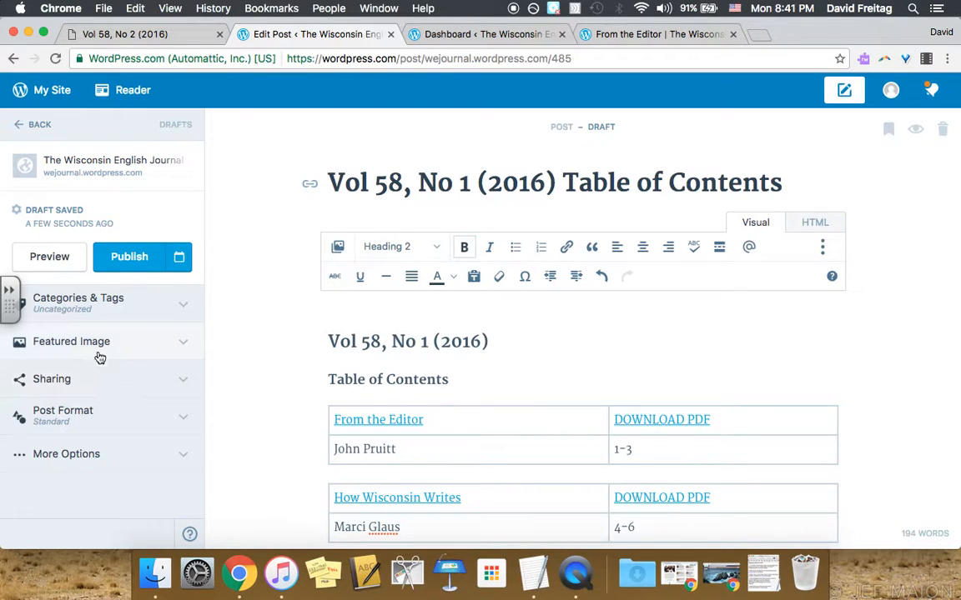
# Replace the post's Uncategorized category with Vol 58, No 1 (2016) and publish the post
pyautogui.click(75, 298)
pyautogui.click(24, 361)
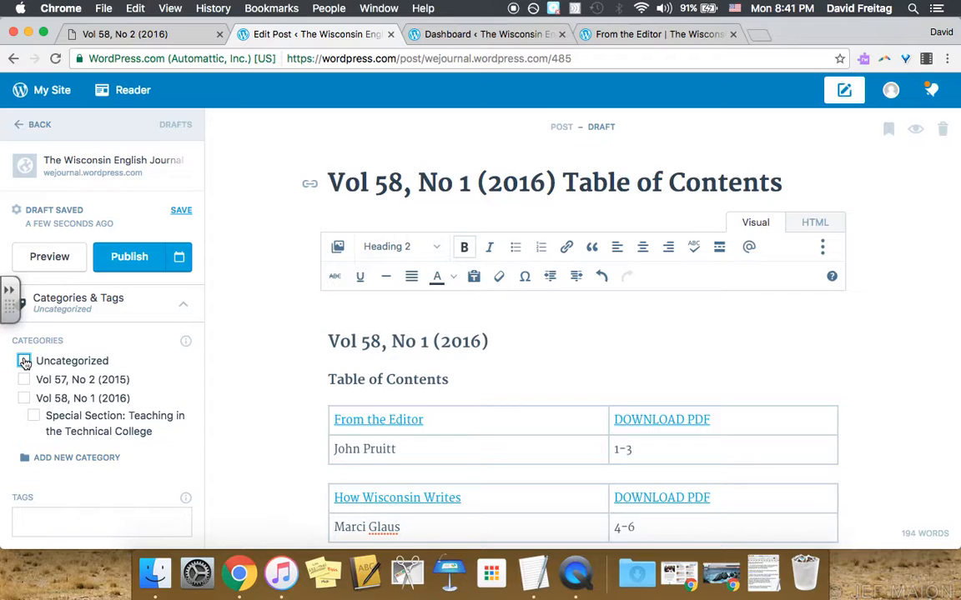
pyautogui.click(25, 402)
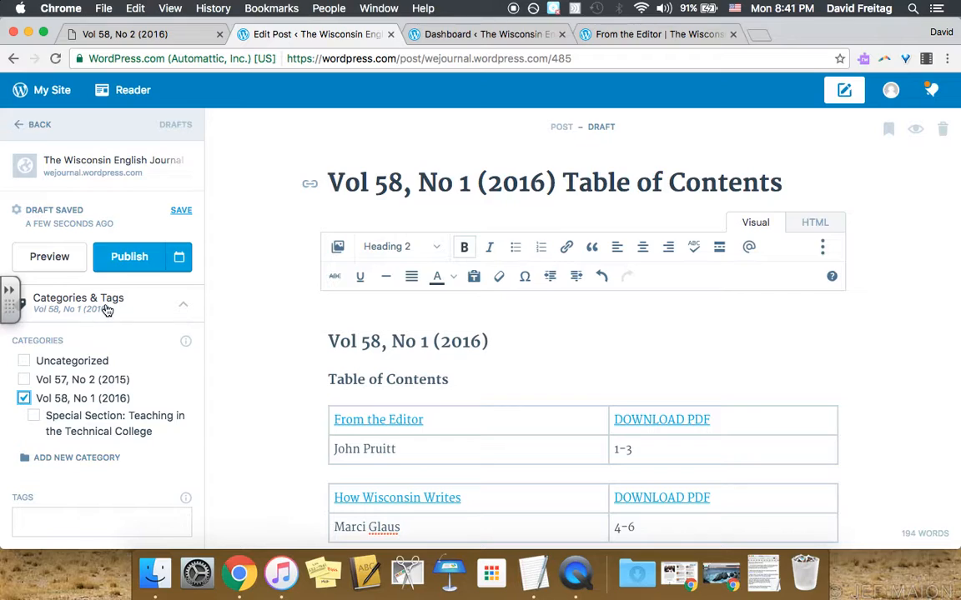
pyautogui.click(124, 260)
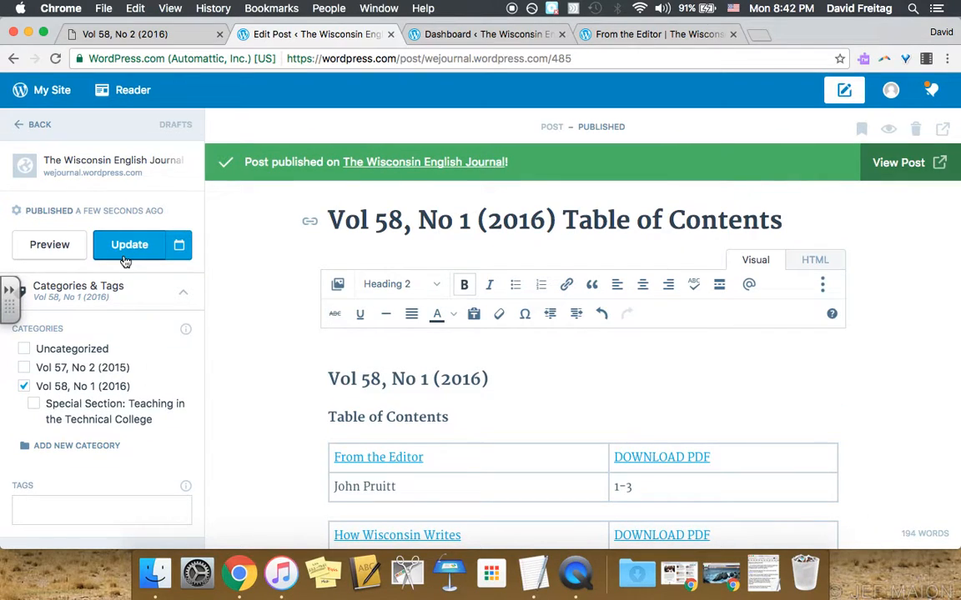
# View the published table of contents post on the live site and check its article entries and PDF links
pyautogui.click(886, 158)
pyautogui.click(489, 35)
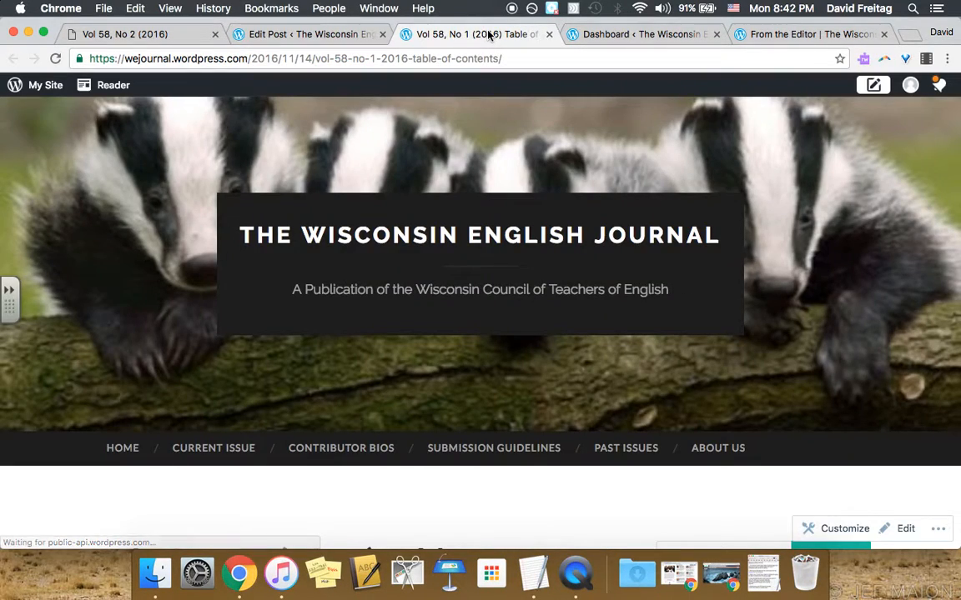
pyautogui.scroll(-5, 509, 225)
pyautogui.scroll(-1, 568, 337)
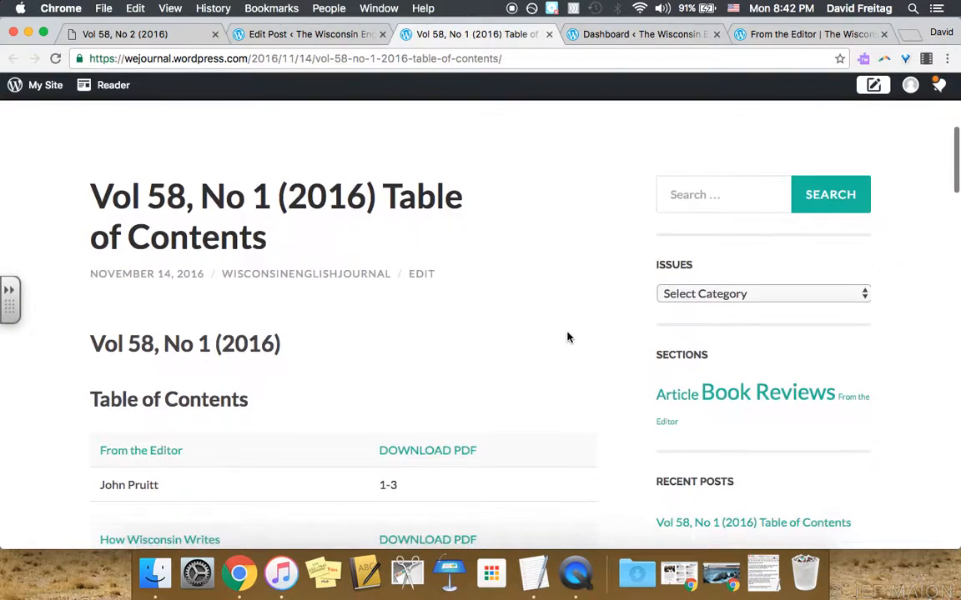
pyautogui.scroll(-1, 567, 336)
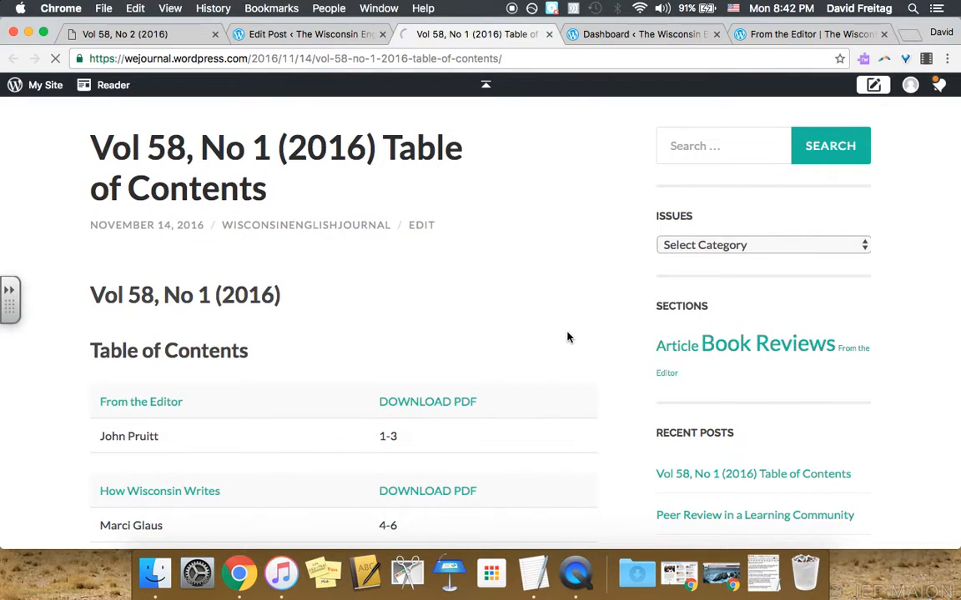
pyautogui.scroll(-1, 567, 337)
pyautogui.scroll(-15, 567, 337)
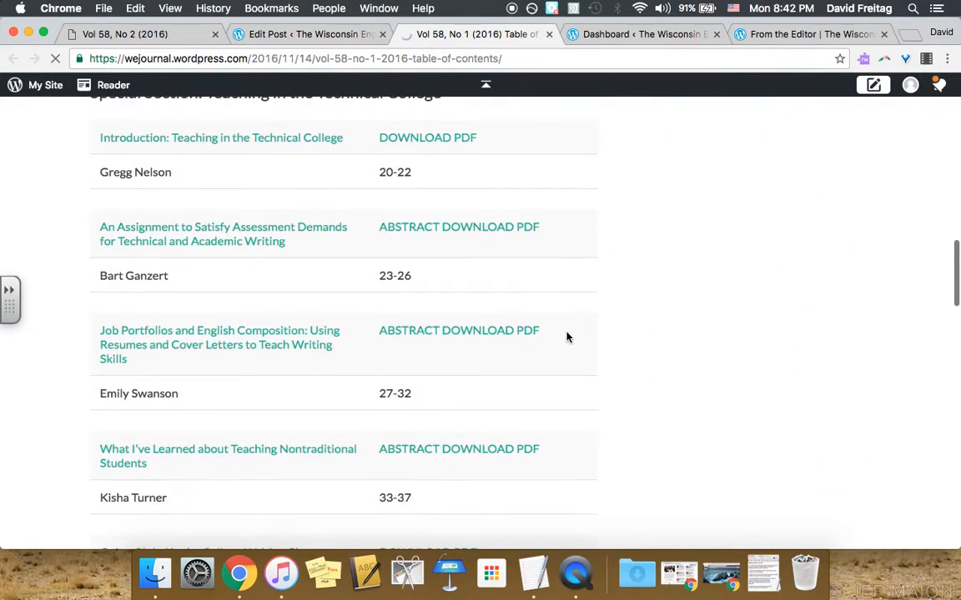
pyautogui.scroll(-5, 445, 437)
pyautogui.scroll(-10, 327, 442)
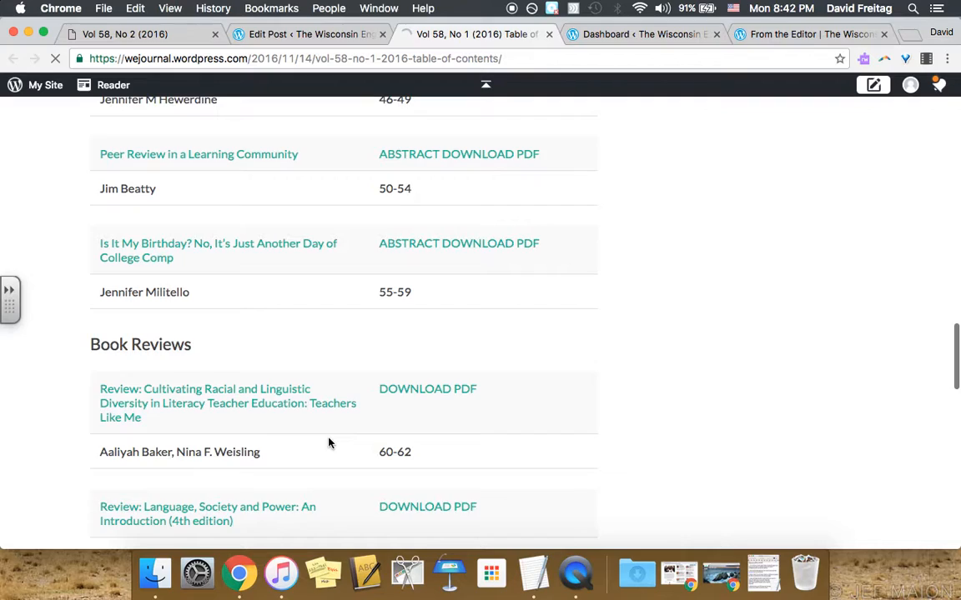
pyautogui.scroll(20, 328, 443)
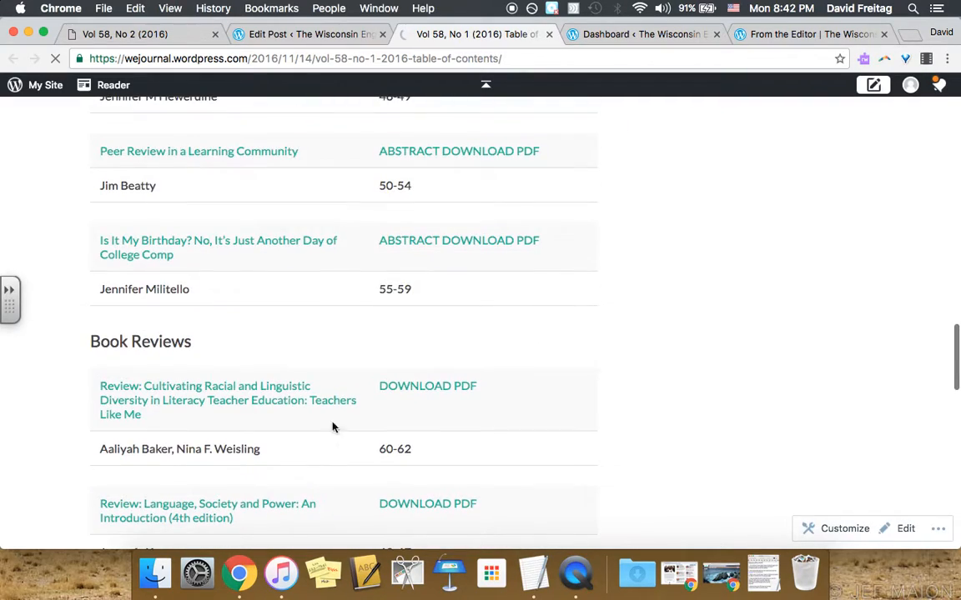
pyautogui.scroll(-3, 353, 376)
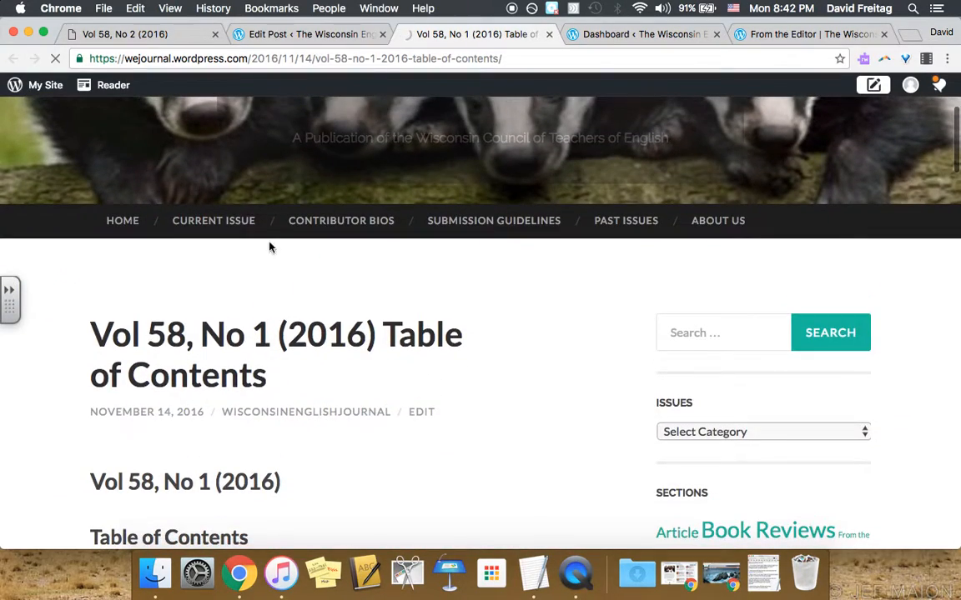
pyautogui.scroll(-2, 543, 327)
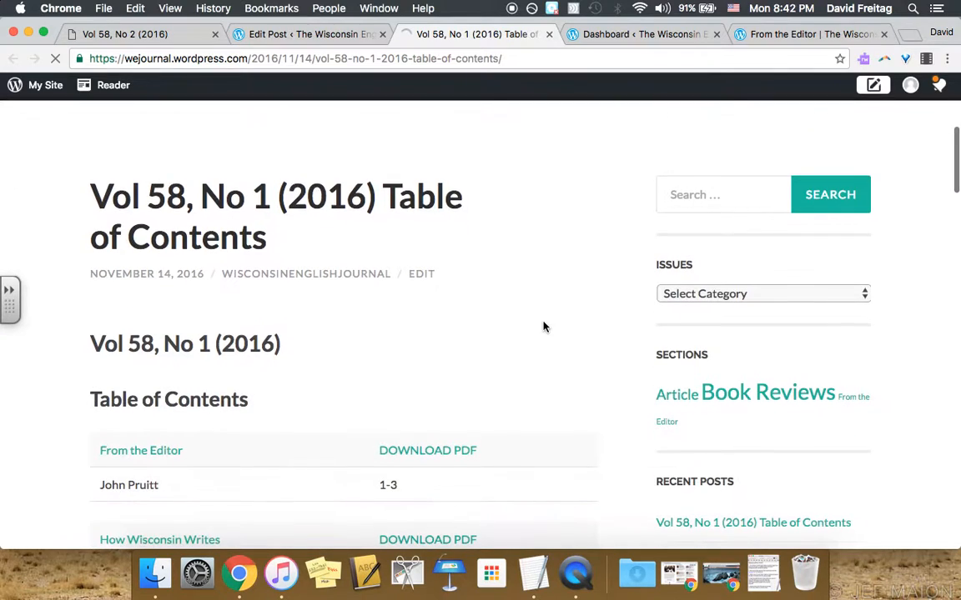
# Filter the site by the Vol 58, No 1 (2016) issue category and look through the posts in it
pyautogui.click(735, 291)
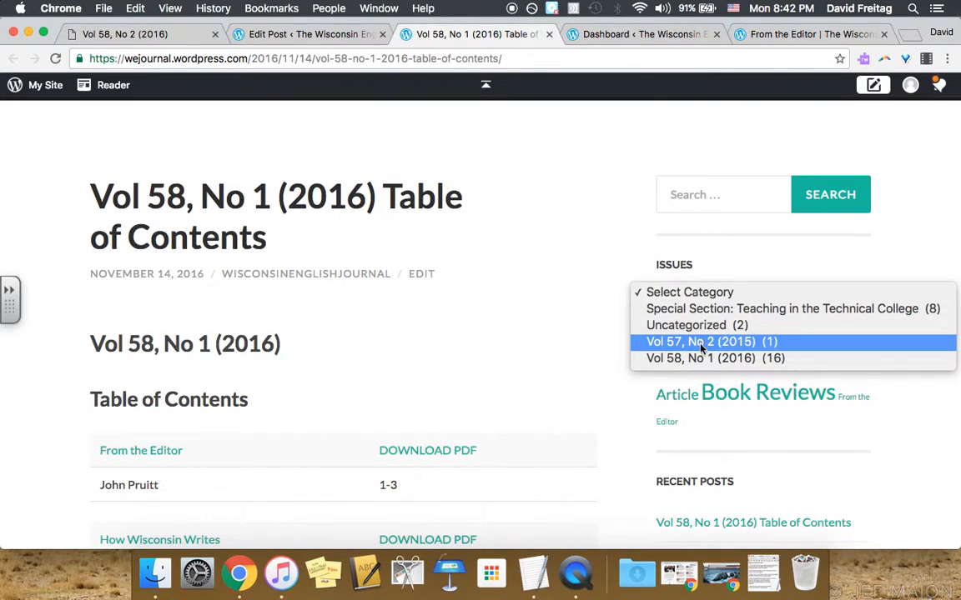
pyautogui.click(659, 360)
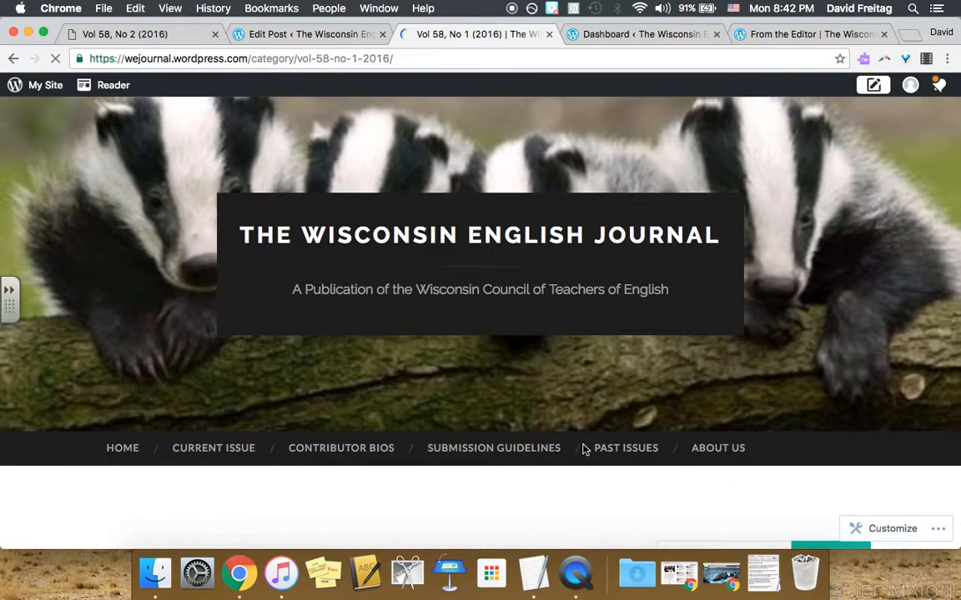
pyautogui.scroll(-7, 583, 450)
pyautogui.scroll(-20, 623, 467)
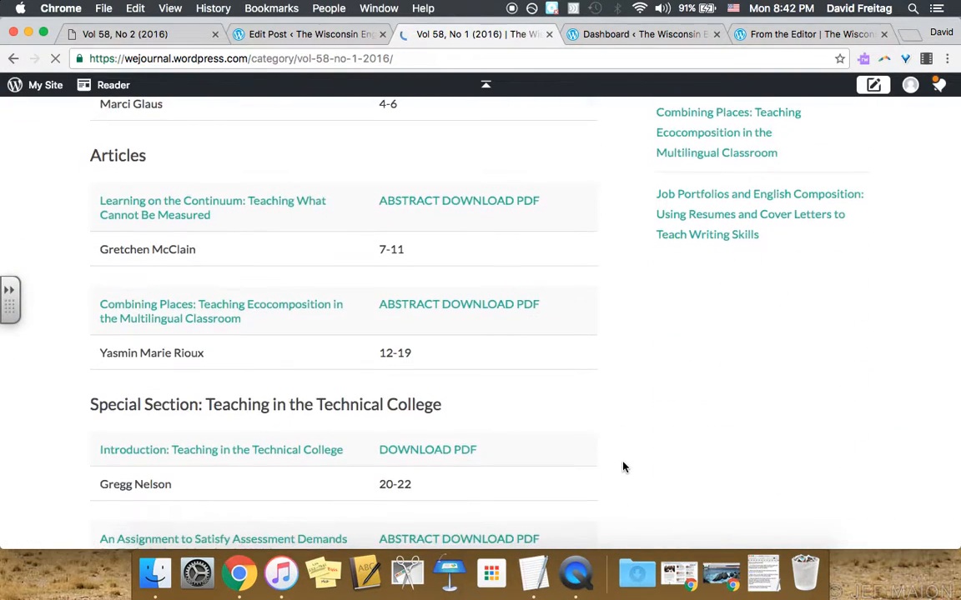
pyautogui.scroll(-10, 623, 467)
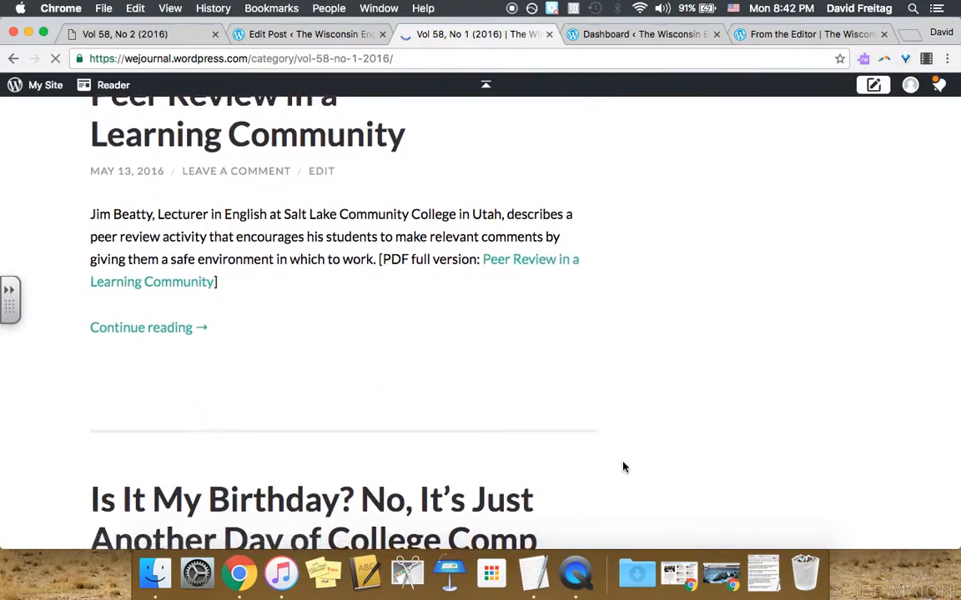
# Review the Vol 58, No 1 (2016) Table of Contents post at the head of the issue's category archive
pyautogui.scroll(20, 623, 467)
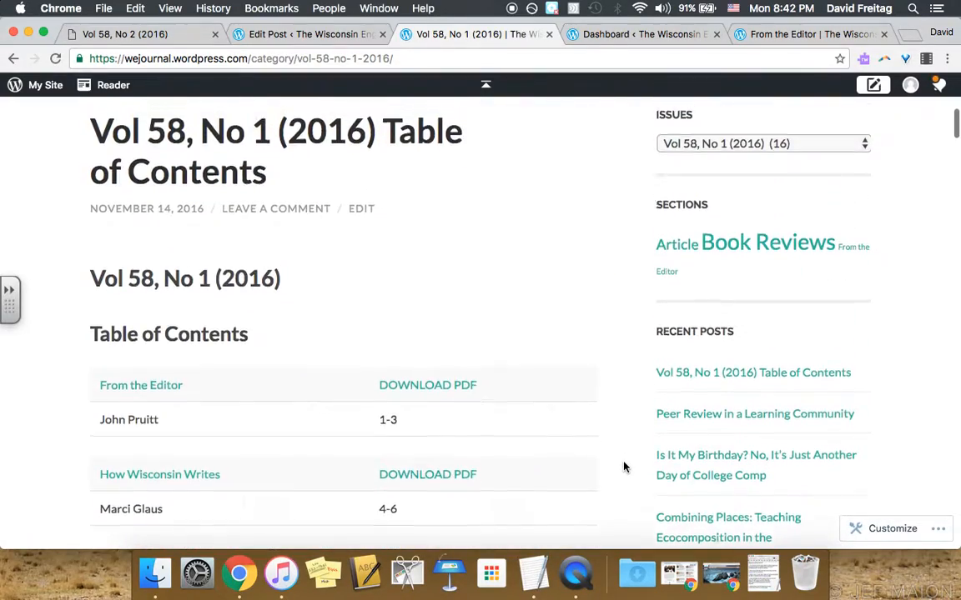
pyautogui.scroll(-3, 623, 467)
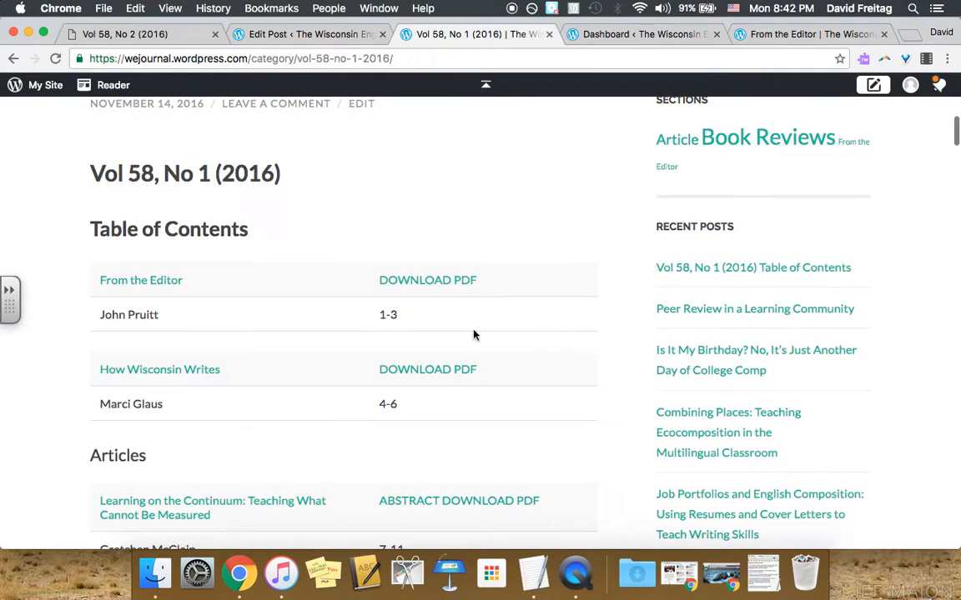
pyautogui.scroll(5, 433, 293)
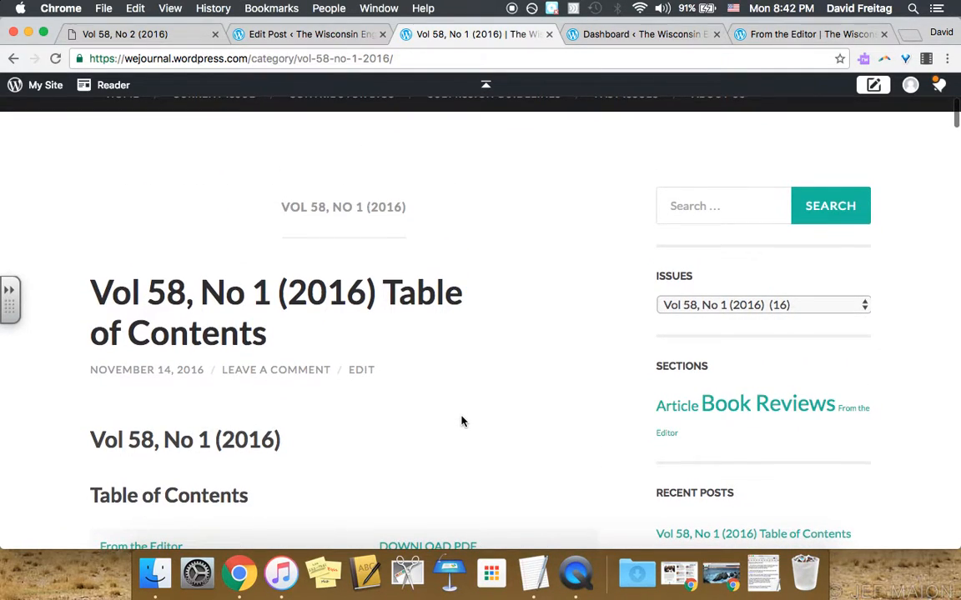
pyautogui.scroll(-15, 463, 421)
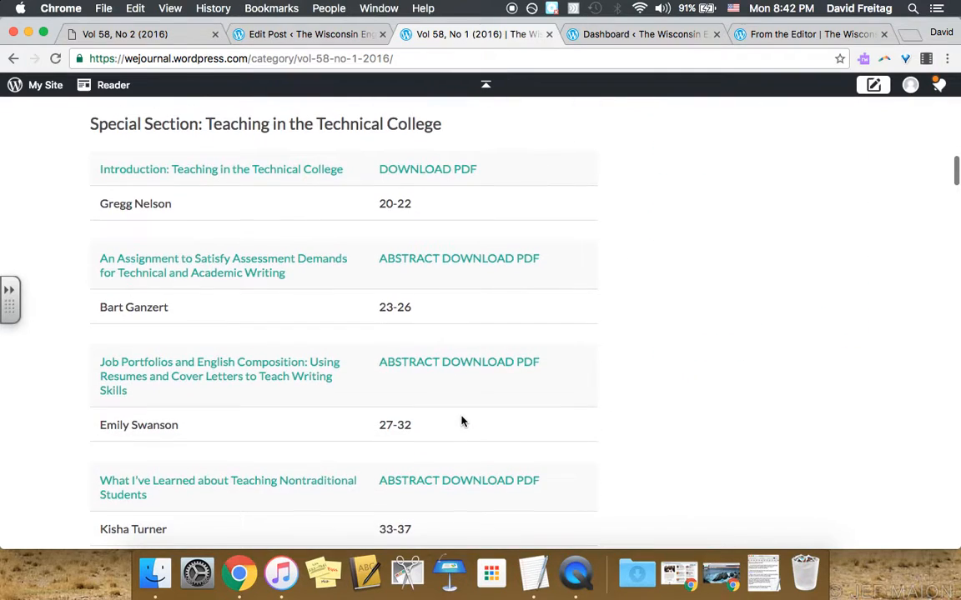
pyautogui.scroll(20, 617, 330)
pyautogui.scroll(-3, 637, 363)
# Check the Issues category choices and look through the article posts listed below the archived table of contents
pyautogui.click(722, 353)
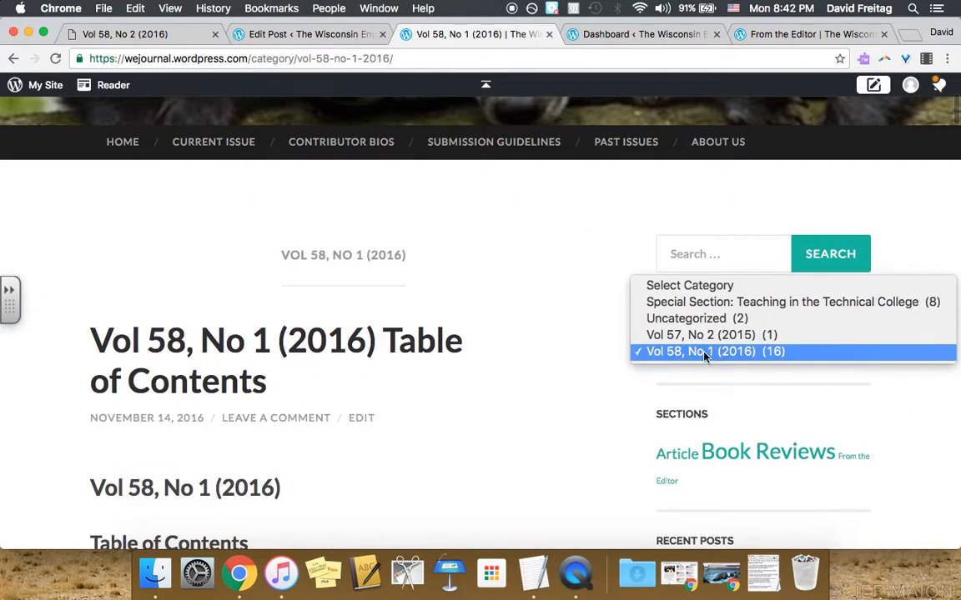
pyautogui.click(547, 418)
pyautogui.scroll(-8, 548, 420)
pyautogui.scroll(-10, 548, 420)
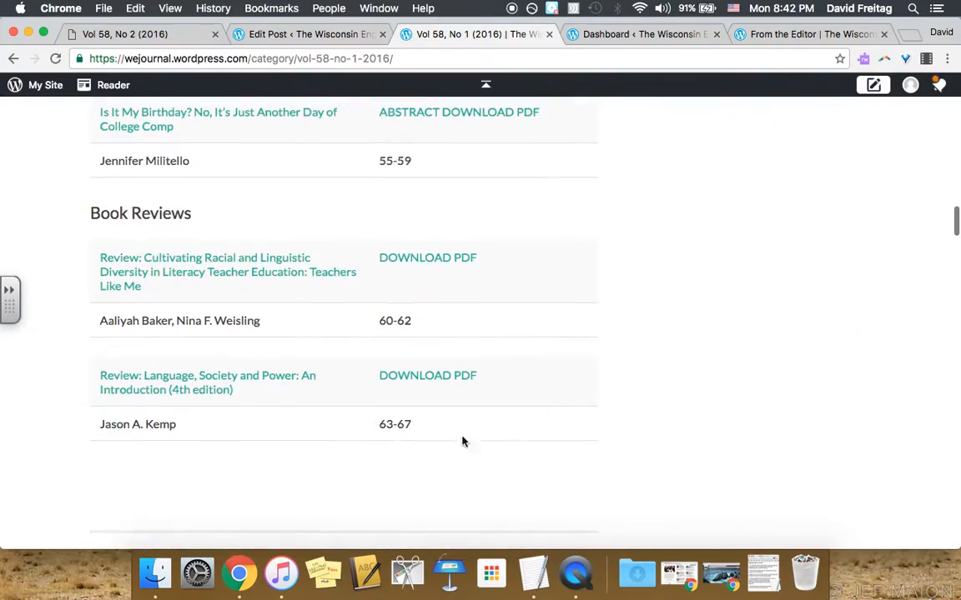
pyautogui.scroll(-6, 325, 326)
pyautogui.scroll(-15, 325, 326)
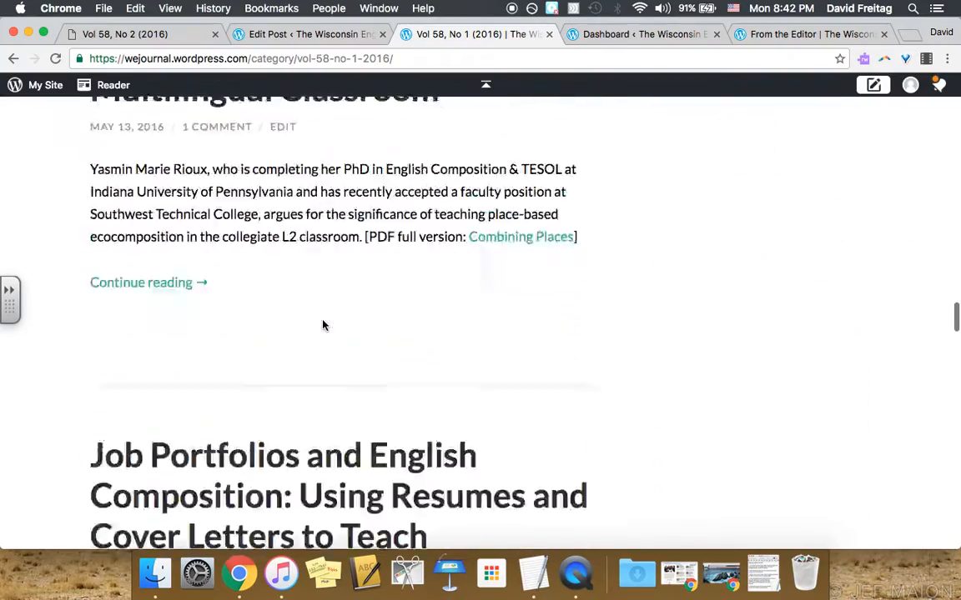
pyautogui.scroll(-20, 324, 326)
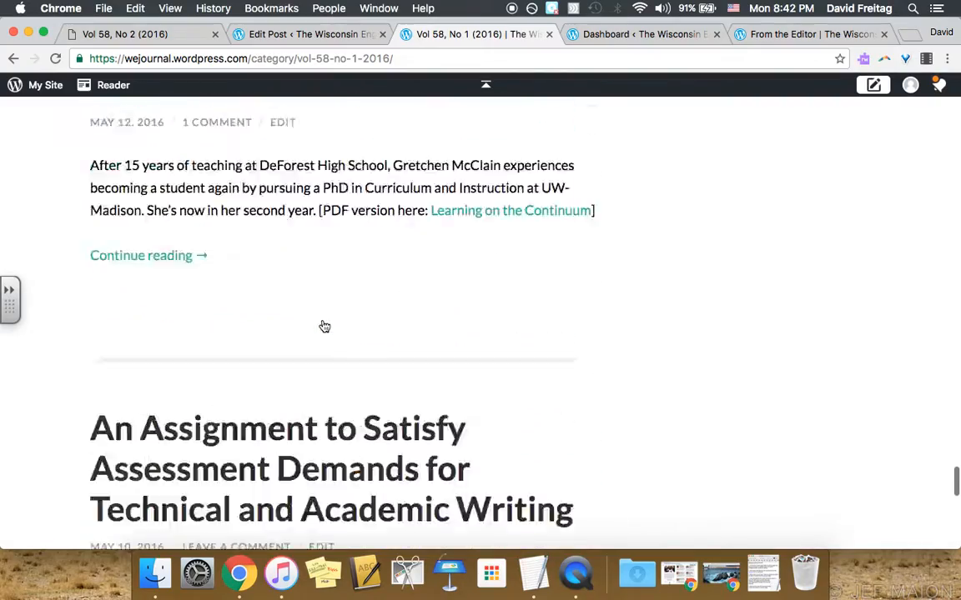
pyautogui.scroll(20, 323, 321)
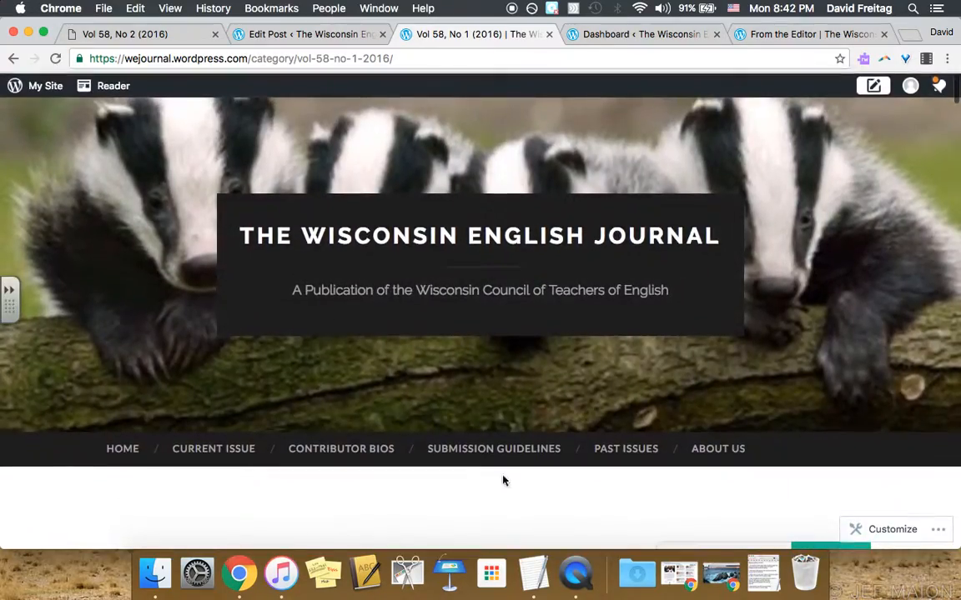
# Switch to TextEdit and review the updating checklist's second task, moving the current issue's PDF files from wisc.edu into WordPress
pyautogui.click(534, 574)
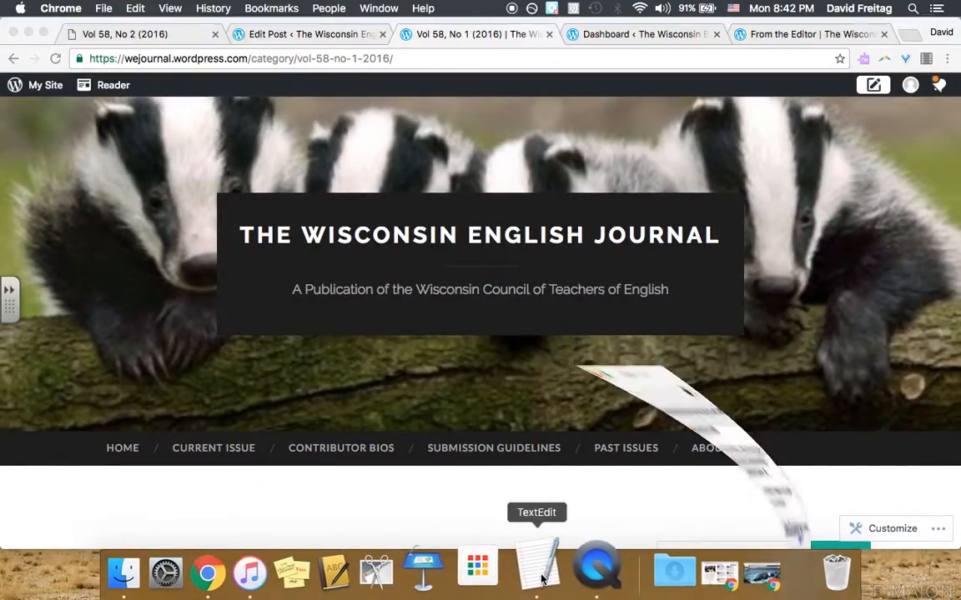
pyautogui.moveTo(56, 114); pyautogui.dragTo(28, 115)
pyautogui.click(188, 134)
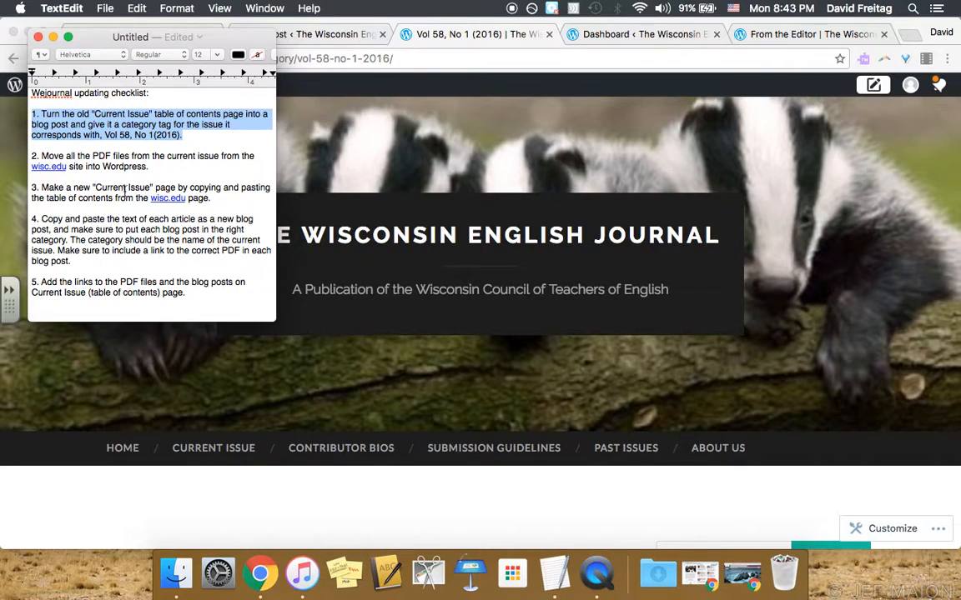
pyautogui.click(110, 148)
pyautogui.moveTo(46, 156); pyautogui.dragTo(144, 156)
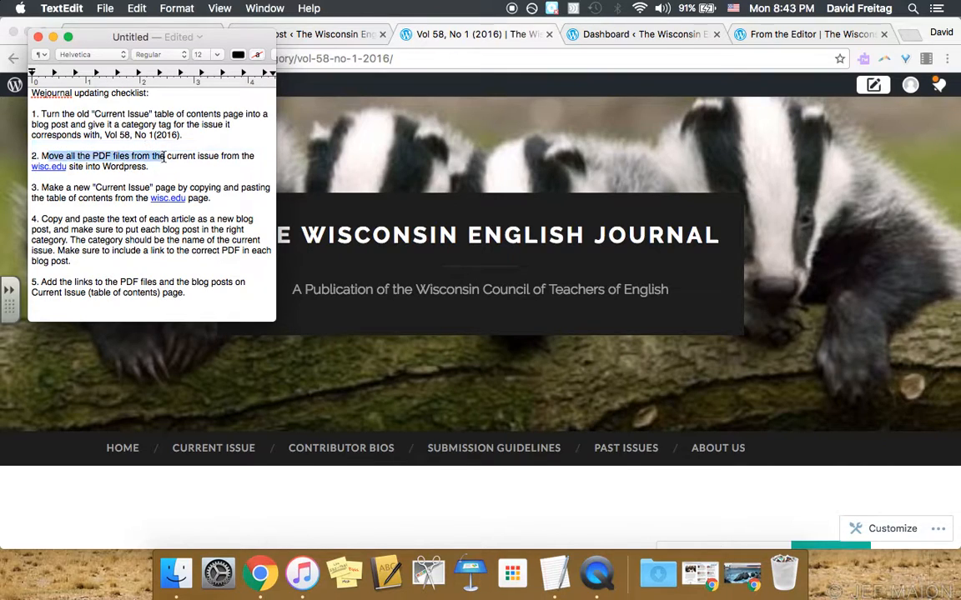
pyautogui.click(164, 157)
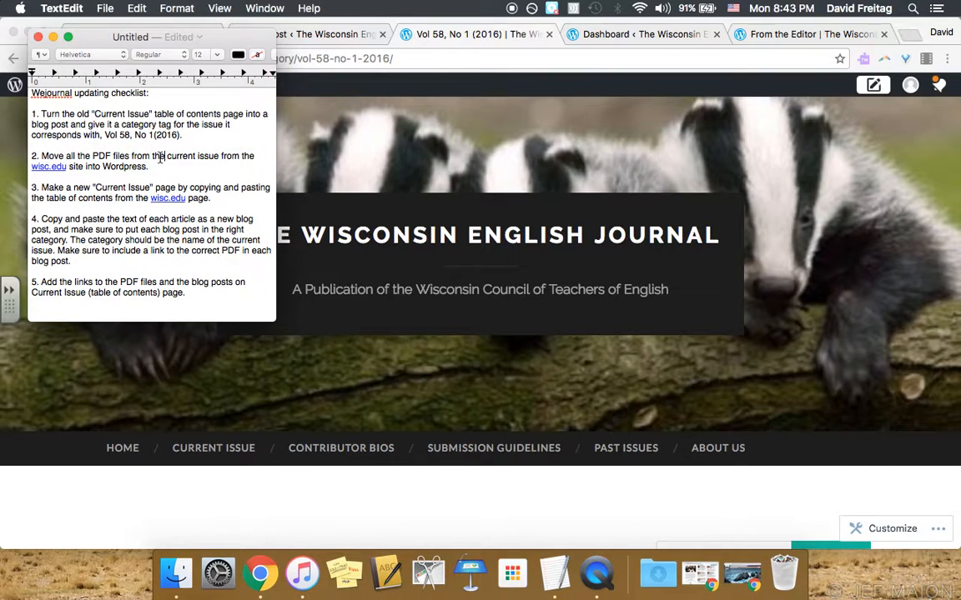
pyautogui.moveTo(50, 157); pyautogui.dragTo(176, 162)
pyautogui.click(177, 164)
pyautogui.click(52, 37)
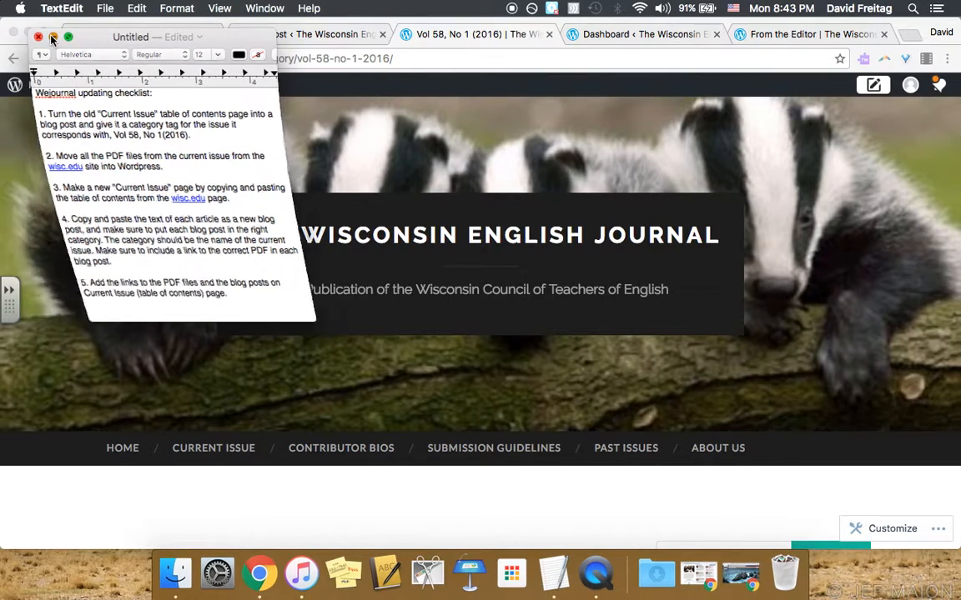
# Download the From the Editor PDF from the Vol 58, No 2 (2016) table of contents on the wisc.edu journal site
pyautogui.click(103, 36)
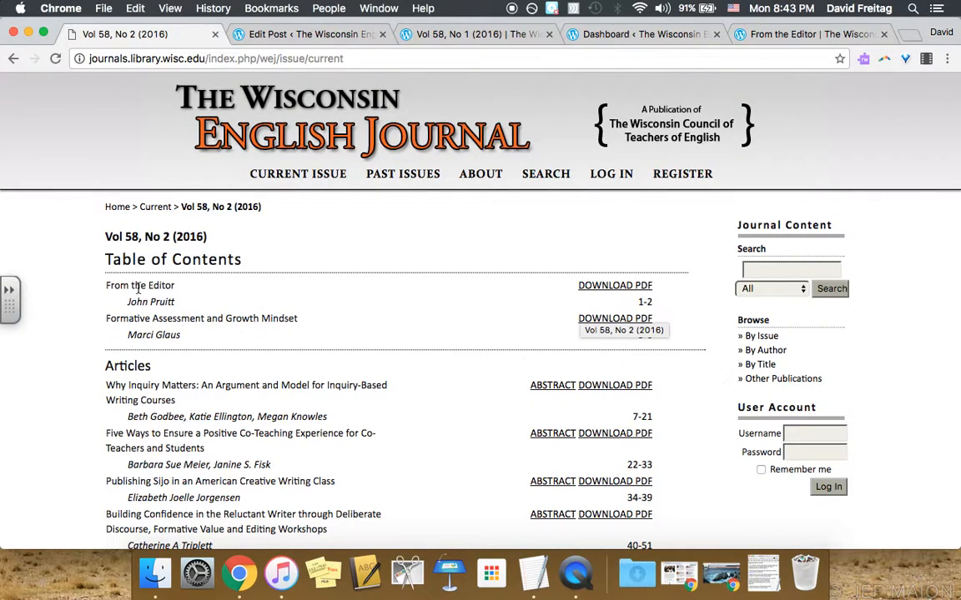
pyautogui.moveTo(105, 285); pyautogui.dragTo(178, 302)
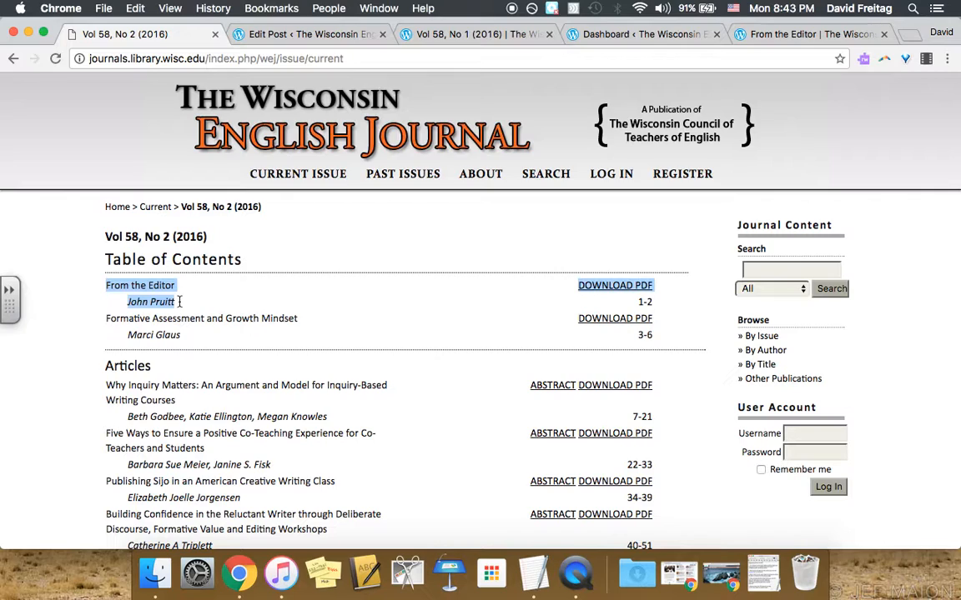
pyautogui.click(304, 261)
pyautogui.click(641, 286)
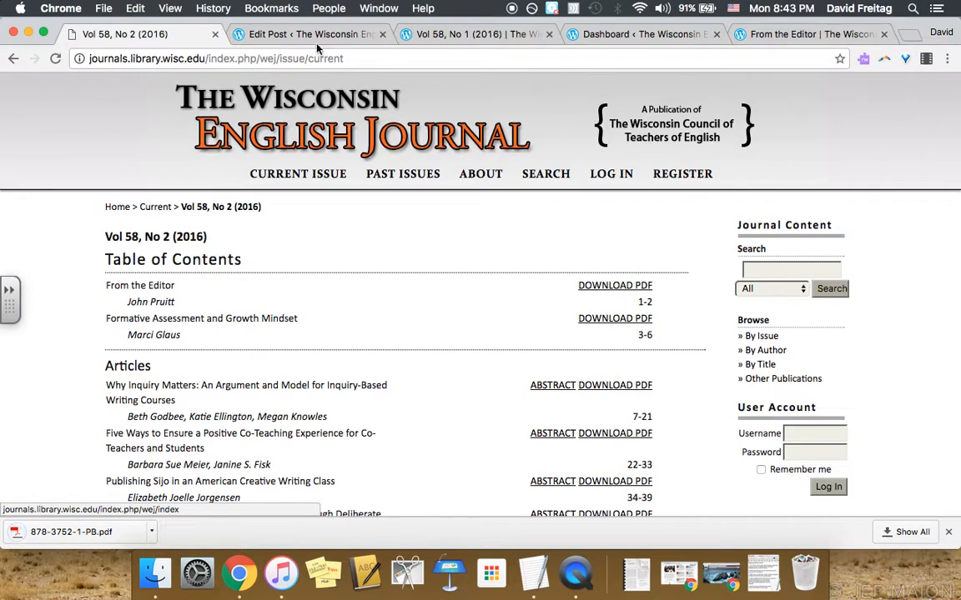
pyautogui.click(455, 33)
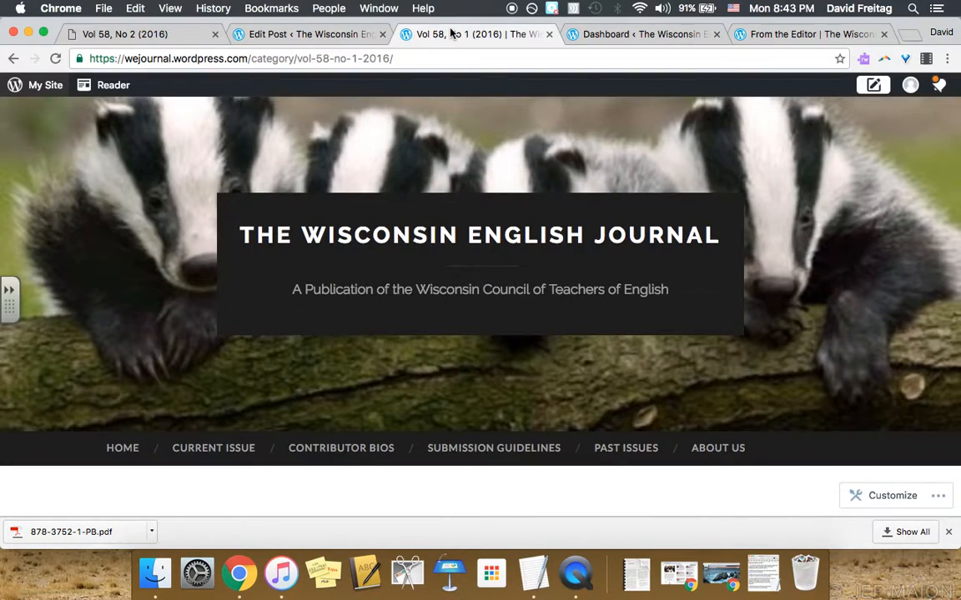
pyautogui.click(607, 31)
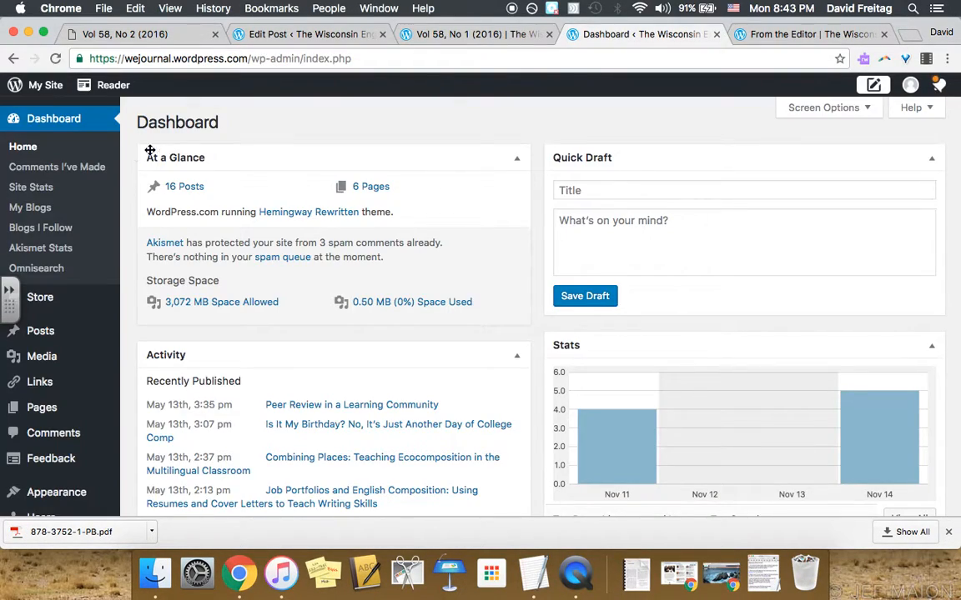
pyautogui.scroll(2, 130, 135)
pyautogui.moveTo(301, 58); pyautogui.dragTo(486, 129)
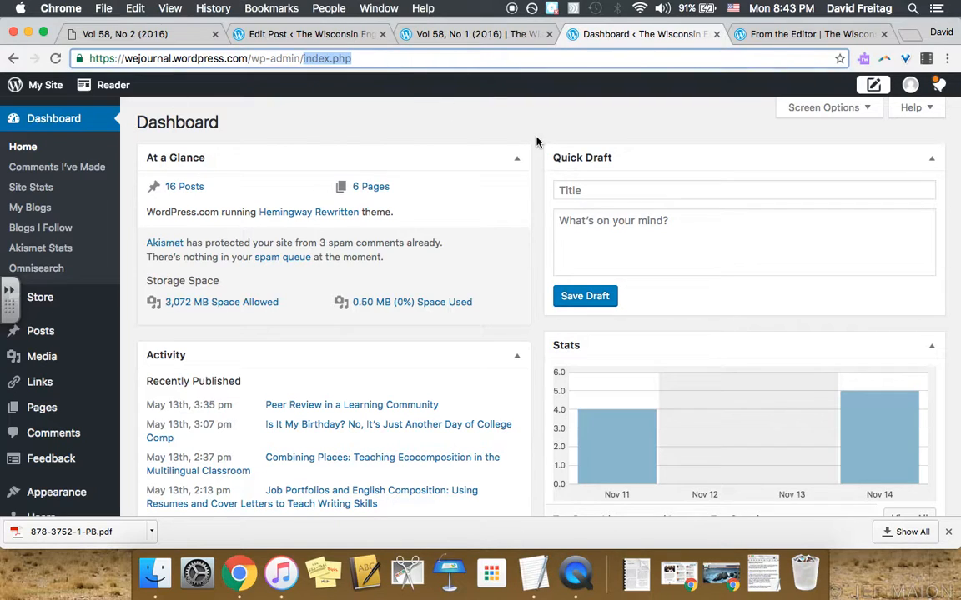
pyautogui.press('BackSpace')
pyautogui.write('/')
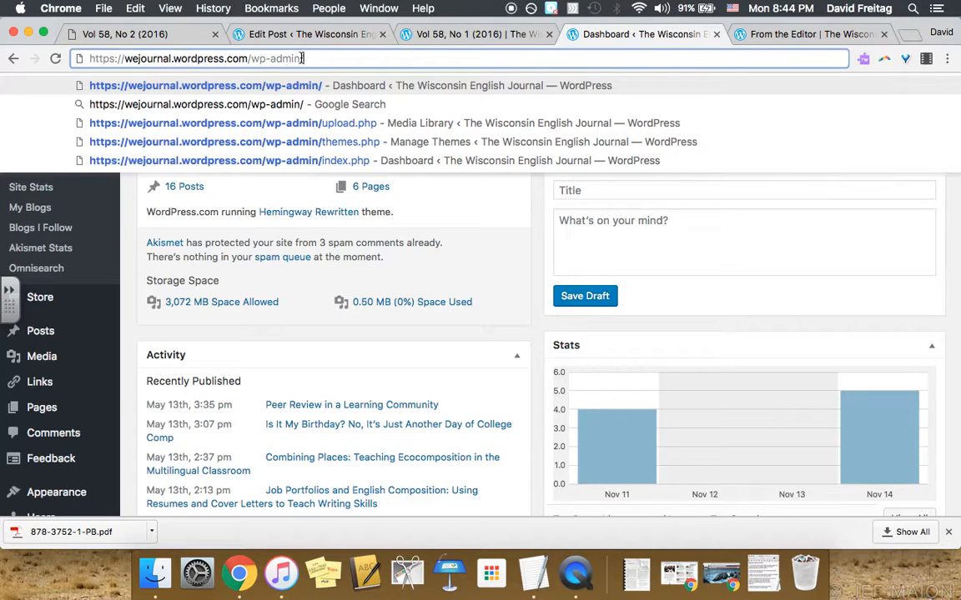
pyautogui.press('Return')
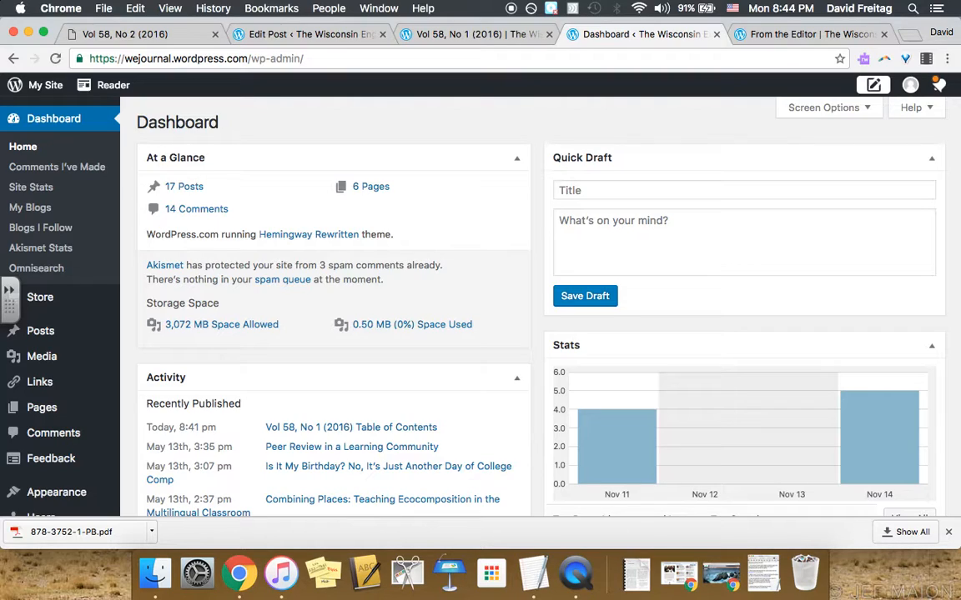
pyautogui.scroll(-2, 125, 267)
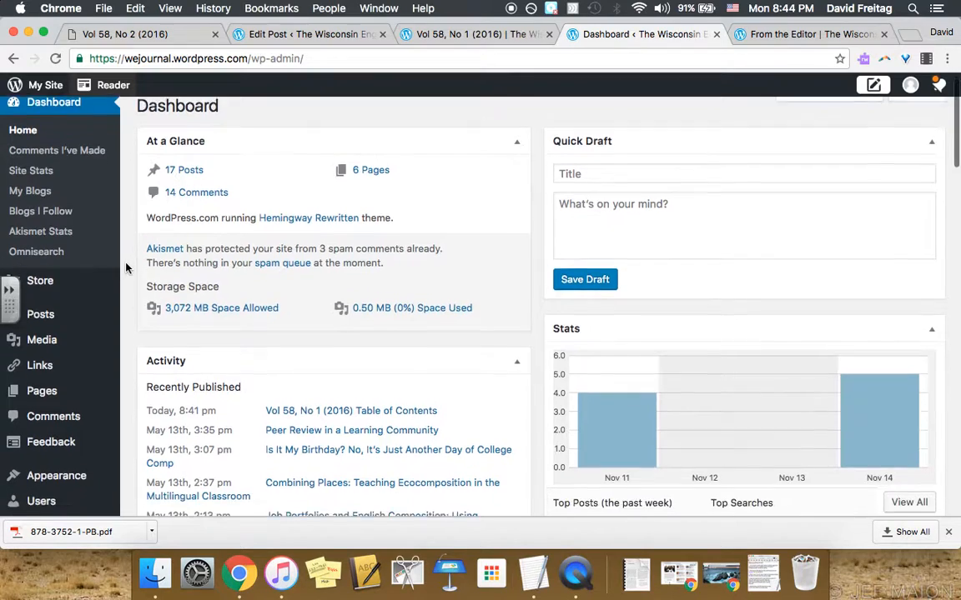
pyautogui.scroll(-3, 127, 266)
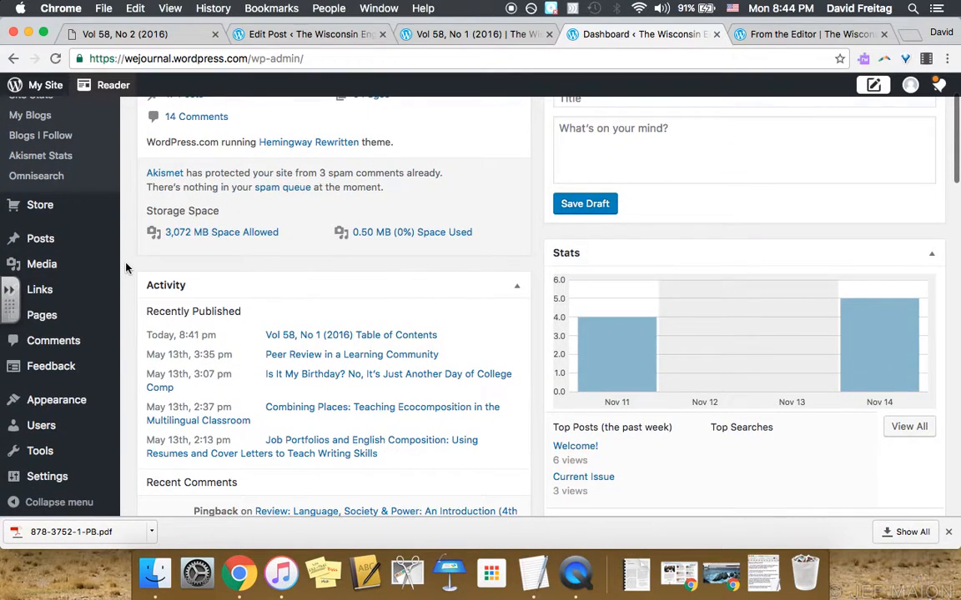
# Leave the post editor to view the WordPress.com site management screen, and return to the admin dashboard for comparison
pyautogui.click(330, 35)
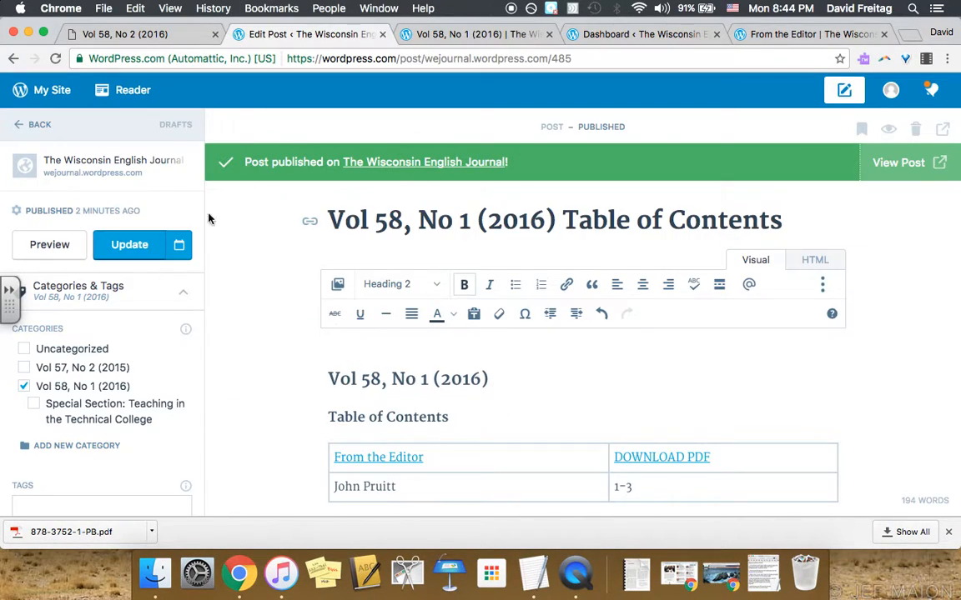
pyautogui.click(31, 129)
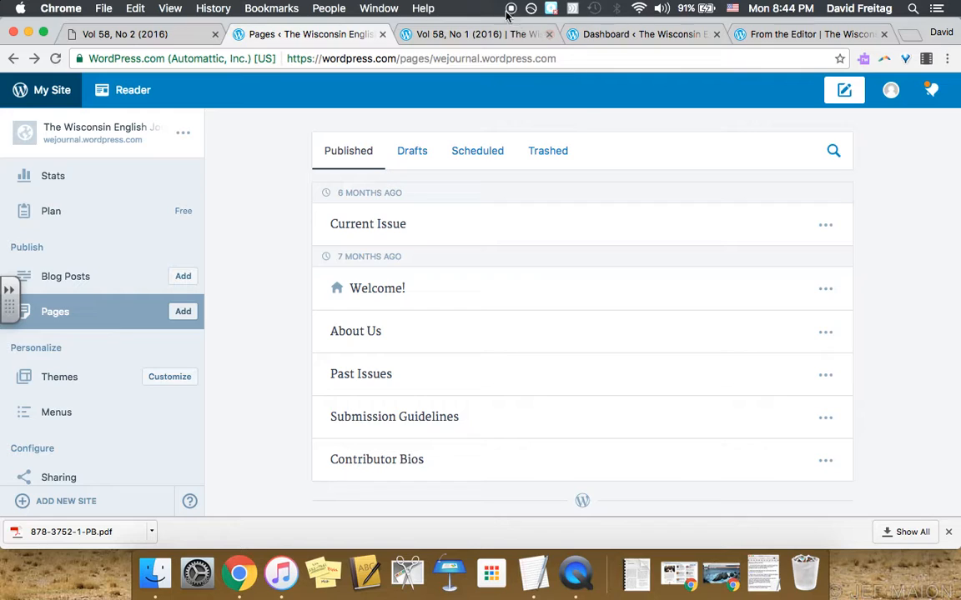
pyautogui.click(490, 34)
pyautogui.click(630, 40)
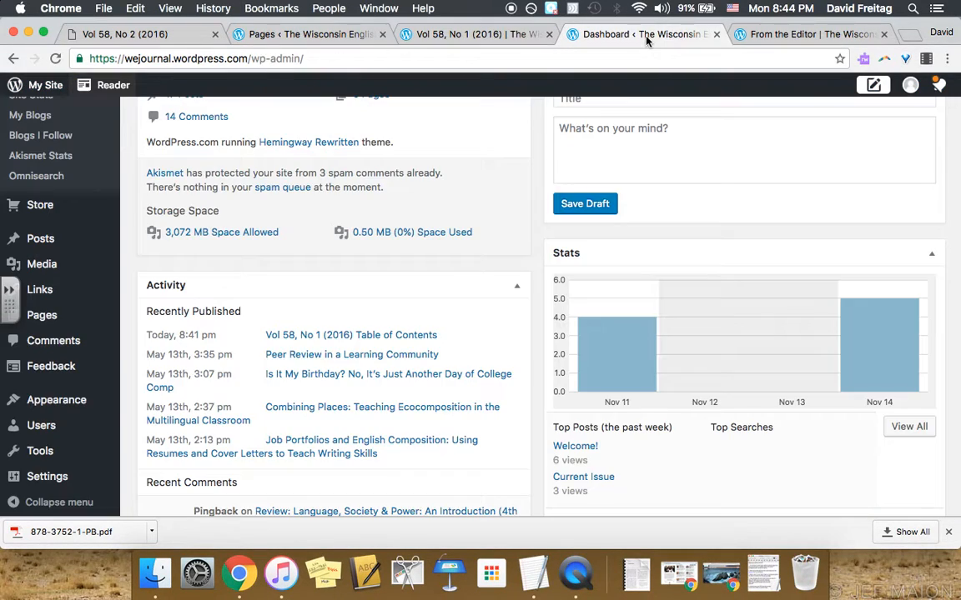
# Open the Media Library from the admin dashboard and bring up its upload area for new files
pyautogui.moveTo(60, 265)
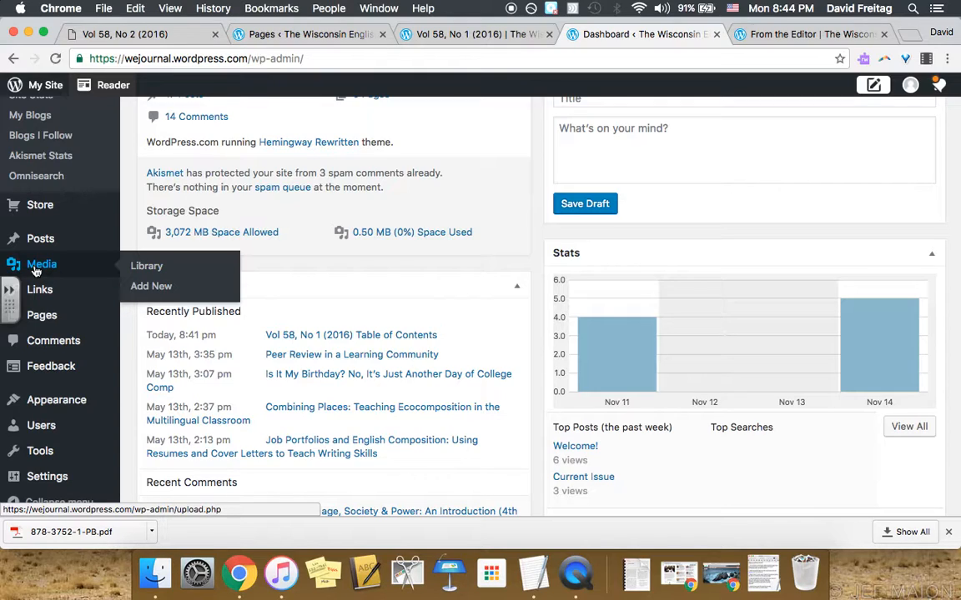
pyautogui.click(35, 271)
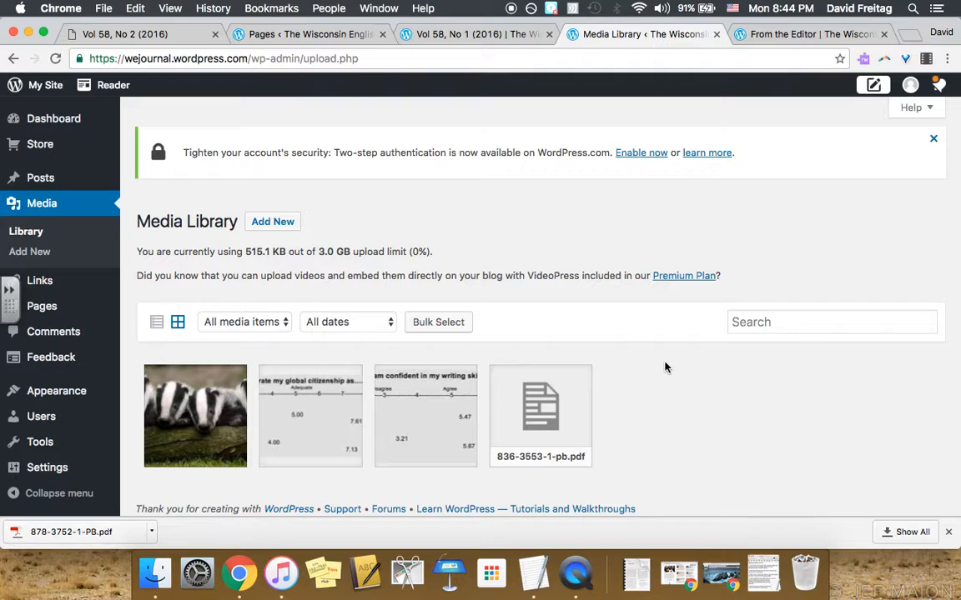
pyautogui.scroll(-1, 659, 367)
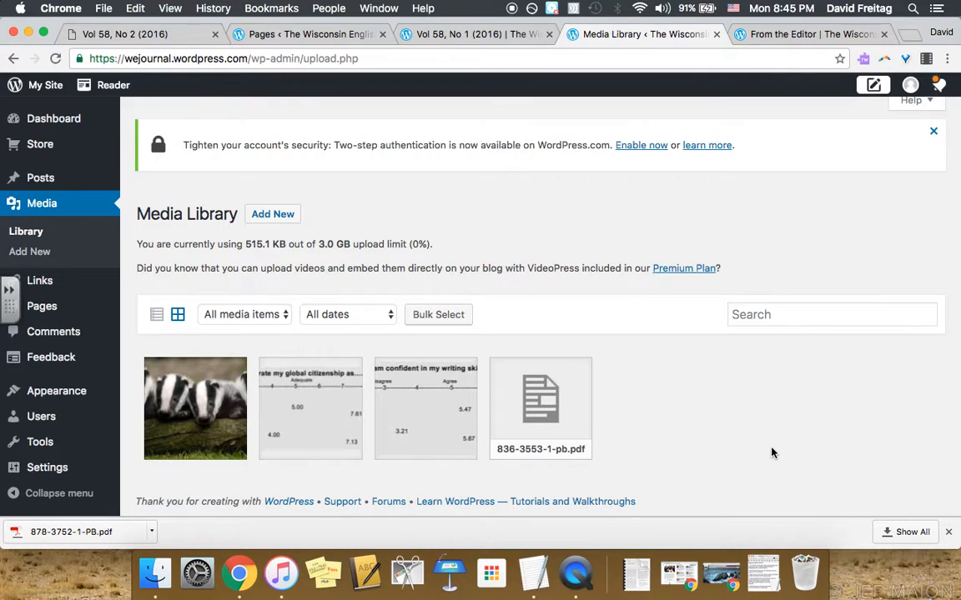
pyautogui.scroll(-2, 772, 453)
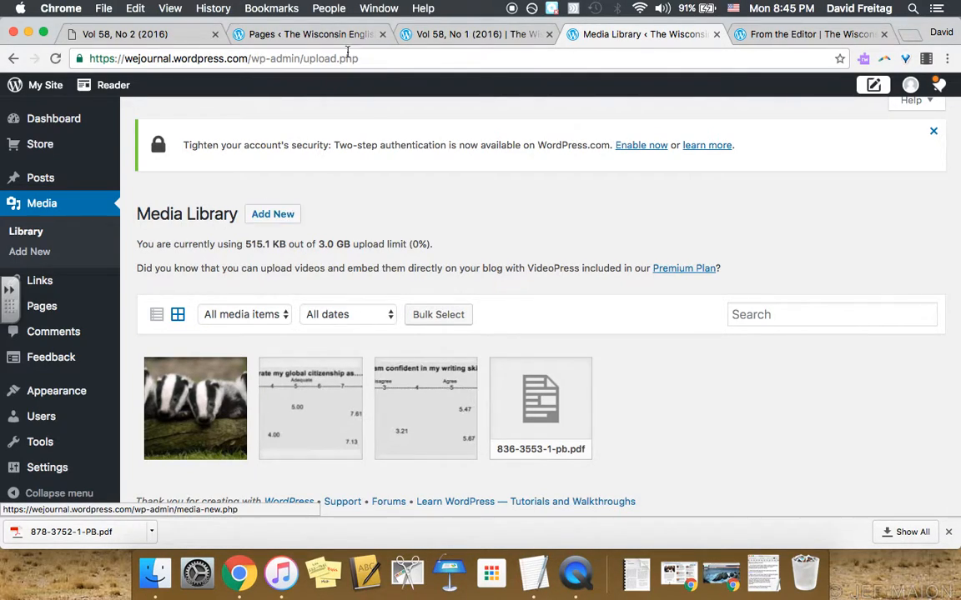
pyautogui.click(145, 33)
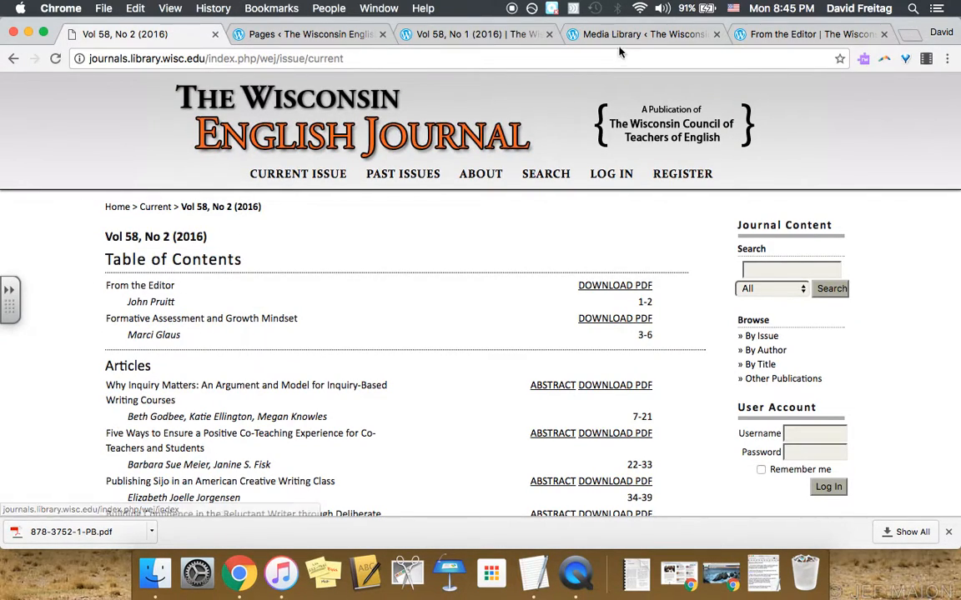
pyautogui.click(580, 34)
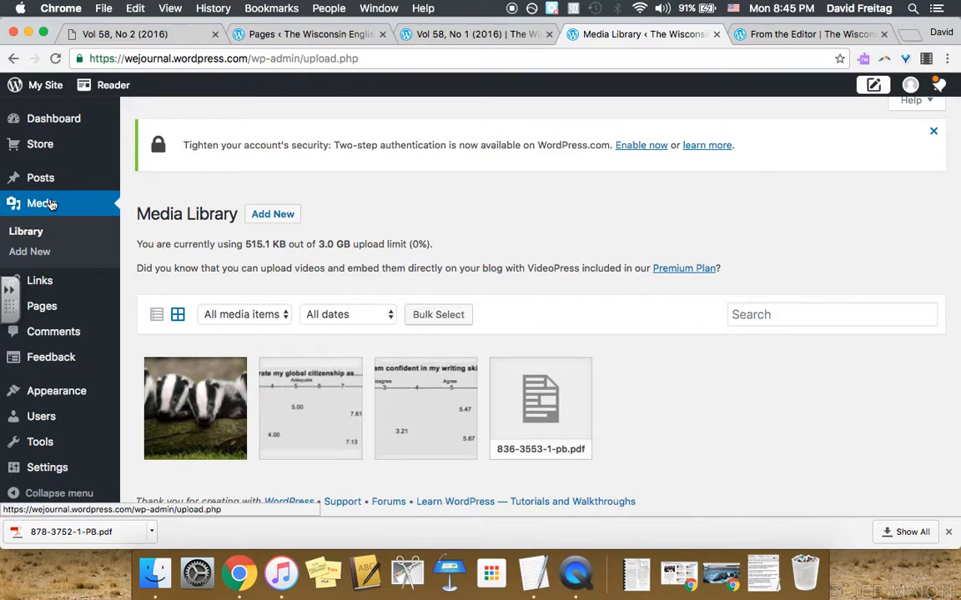
pyautogui.click(264, 213)
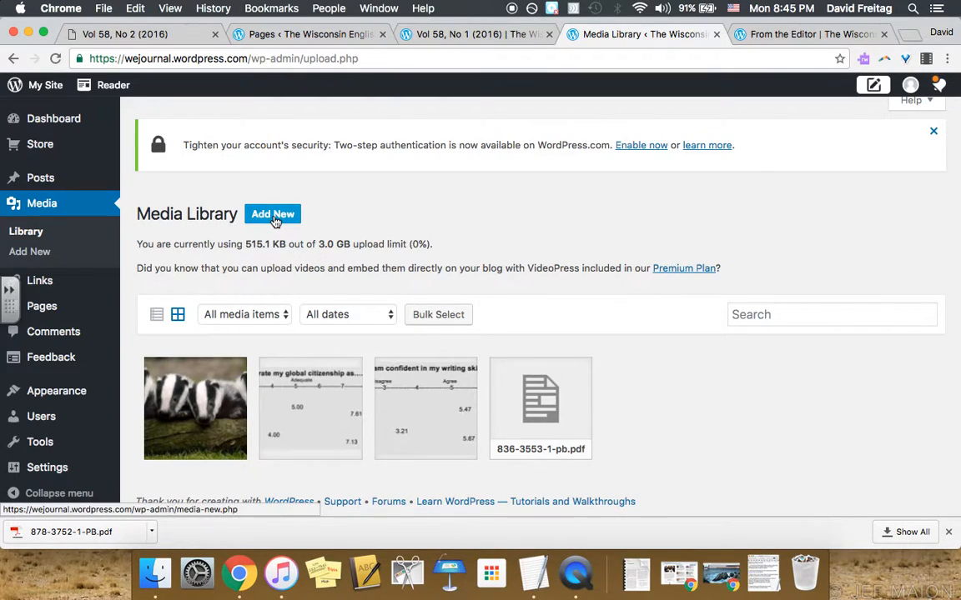
pyautogui.scroll(-4, 327, 365)
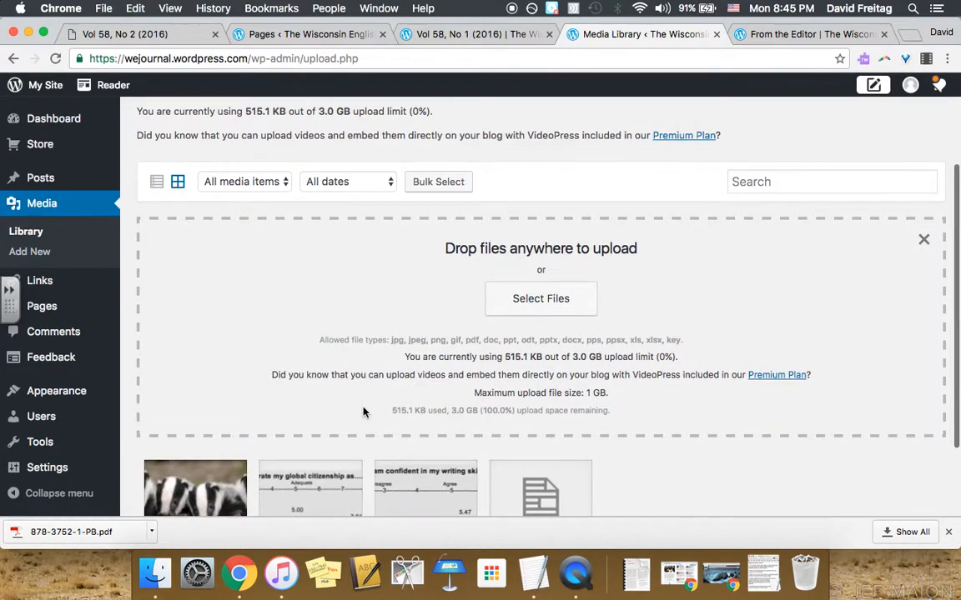
# Upload the downloaded file 878-3752-1-PB.pdf from the Downloads stack into the WordPress Media Library
pyautogui.click(642, 570)
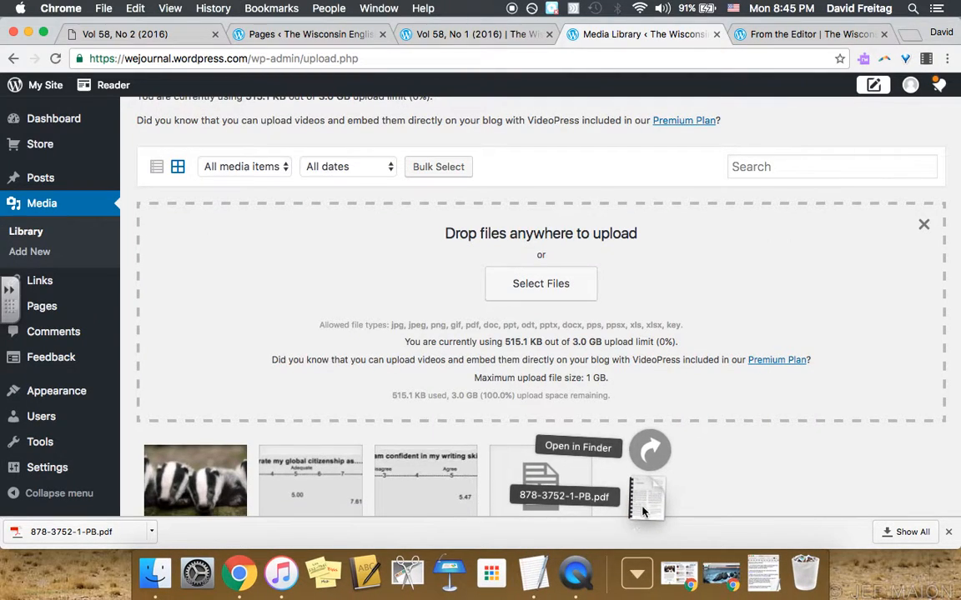
pyautogui.moveTo(577, 455); pyautogui.dragTo(456, 333)
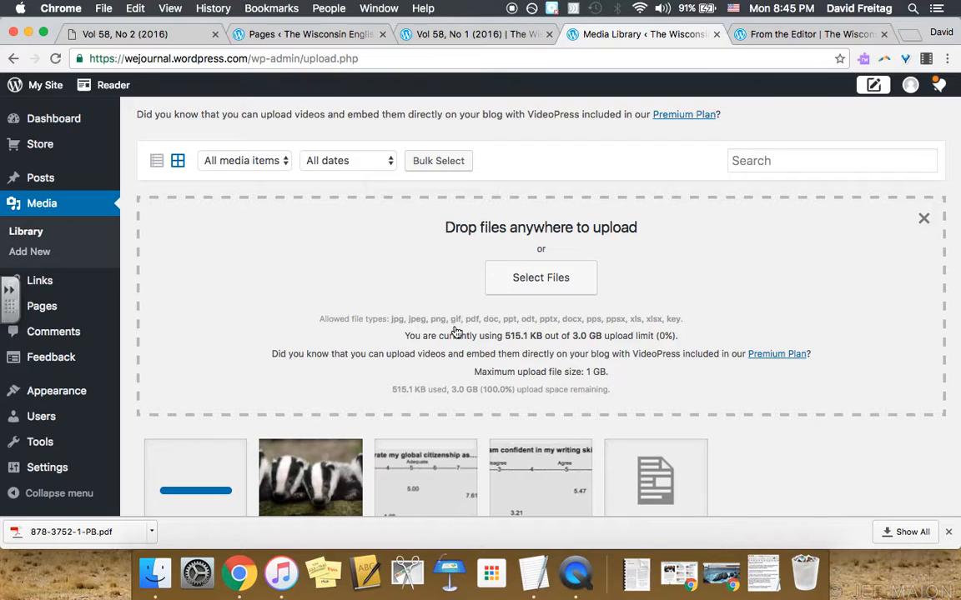
pyautogui.scroll(-2, 455, 331)
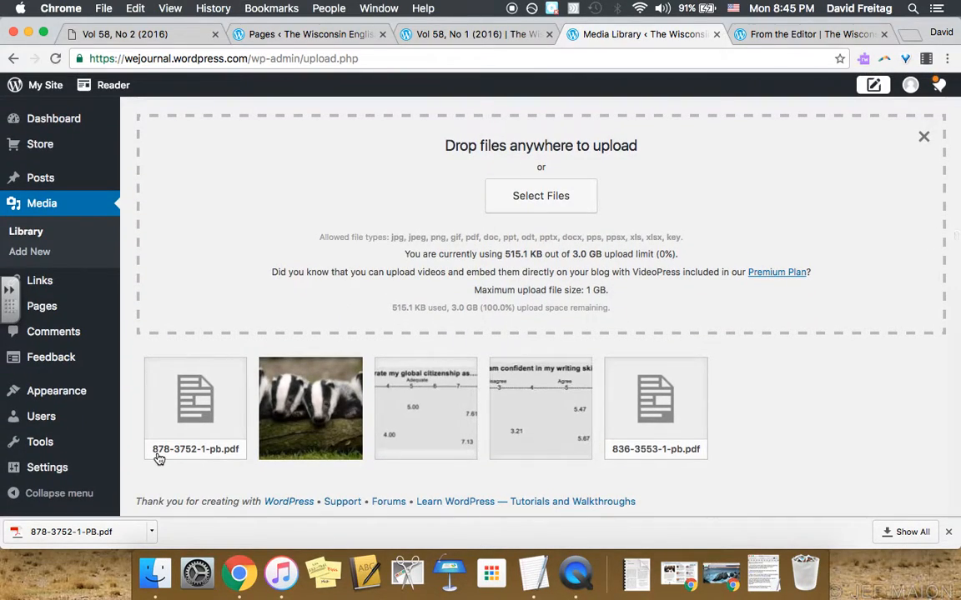
# Check the wisc.edu table of contents against the Media Library, and review checklist item 2 about moving PDFs in TextEdit
pyautogui.click(452, 35)
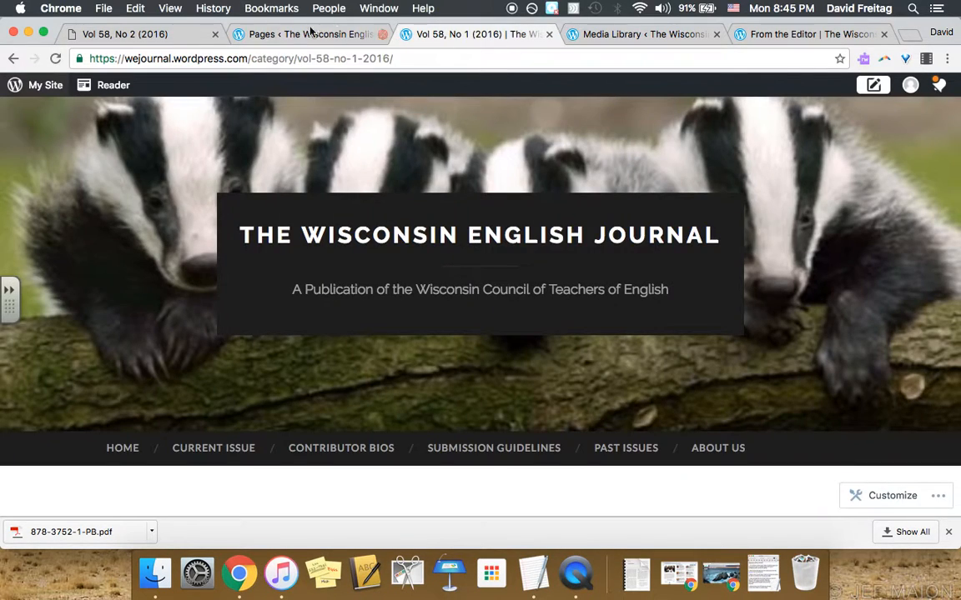
pyautogui.click(165, 42)
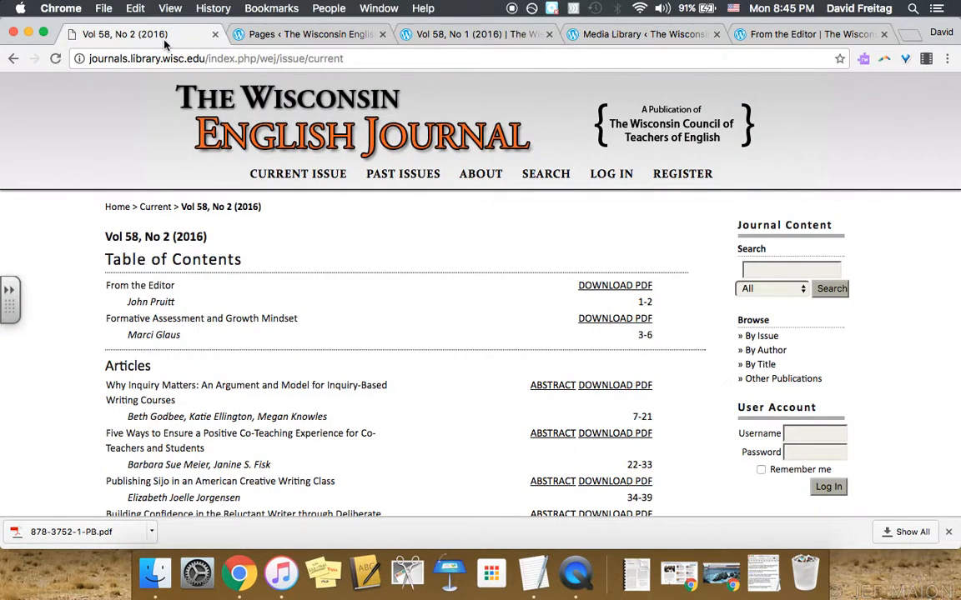
pyautogui.click(610, 34)
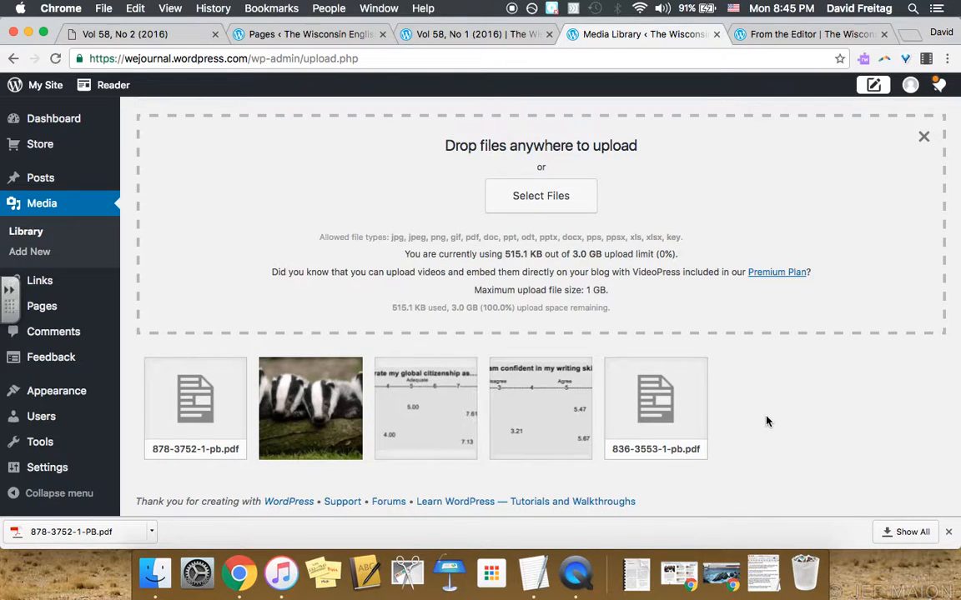
pyautogui.click(579, 576)
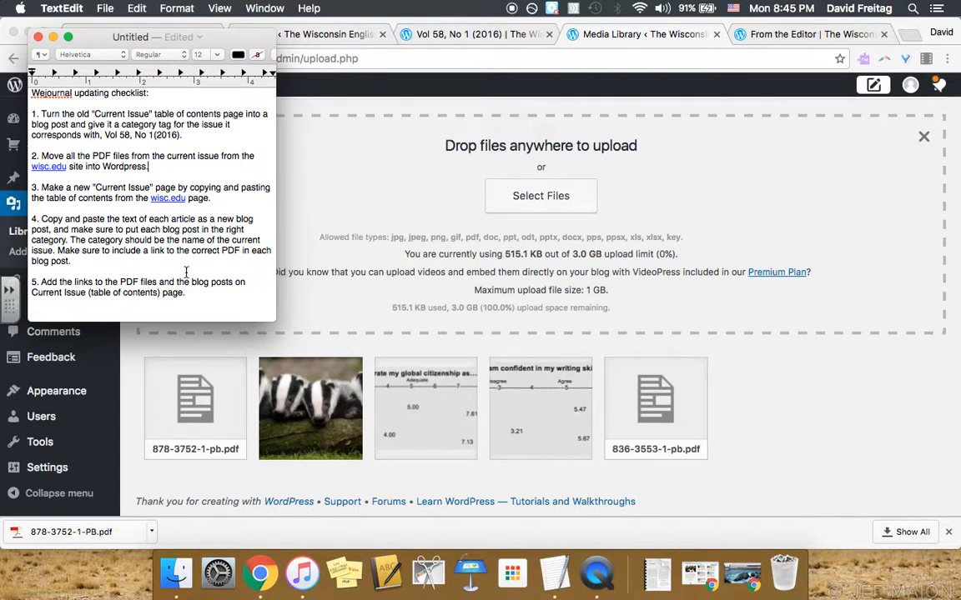
pyautogui.moveTo(42, 146); pyautogui.dragTo(173, 166)
pyautogui.click(172, 165)
pyautogui.click(370, 100)
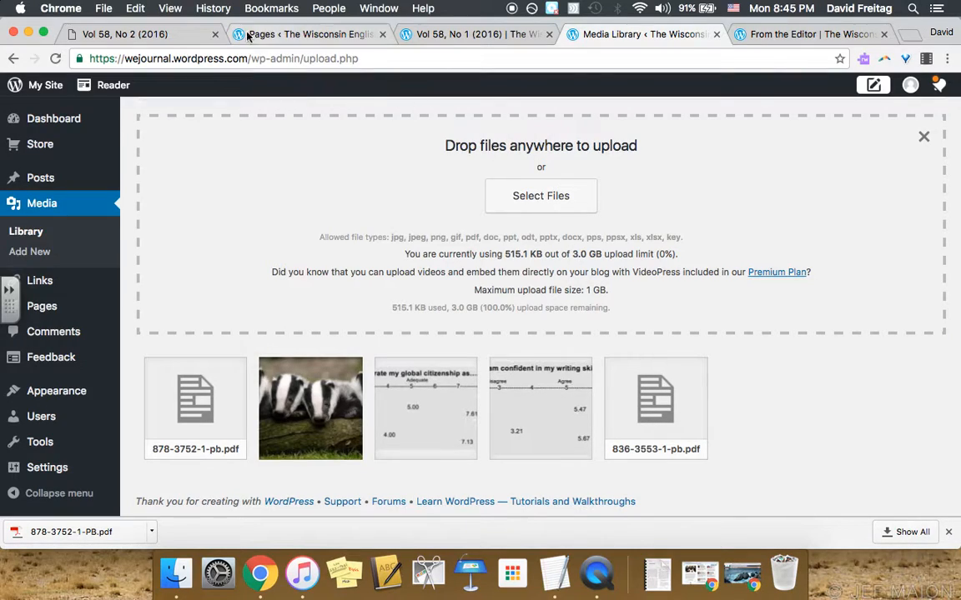
# View the abstract and PDF page of "Why Inquiry Matters" on the wisc.edu site, and return to the table of contents
pyautogui.click(119, 32)
pyautogui.scroll(-5, 684, 377)
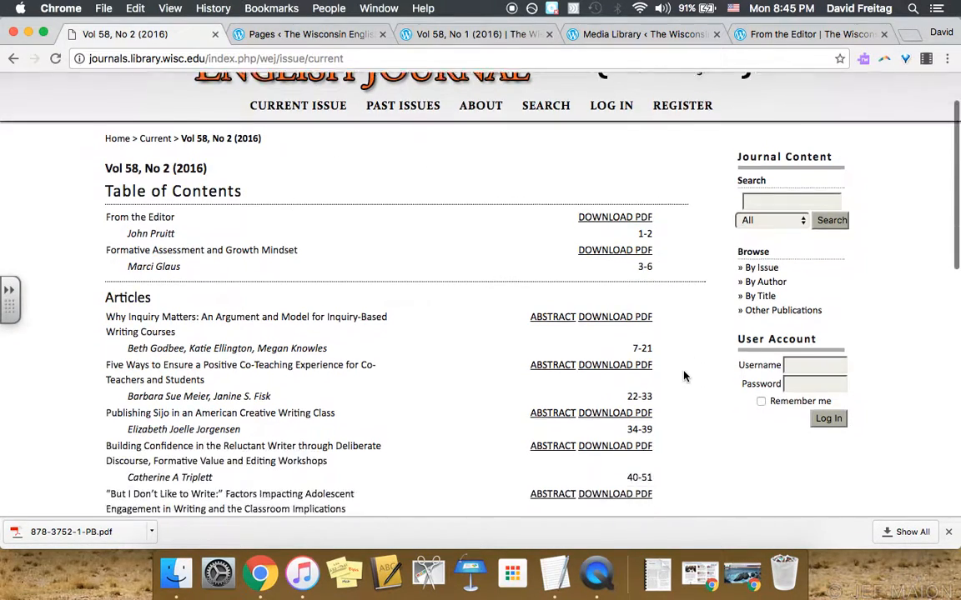
pyautogui.scroll(5, 684, 377)
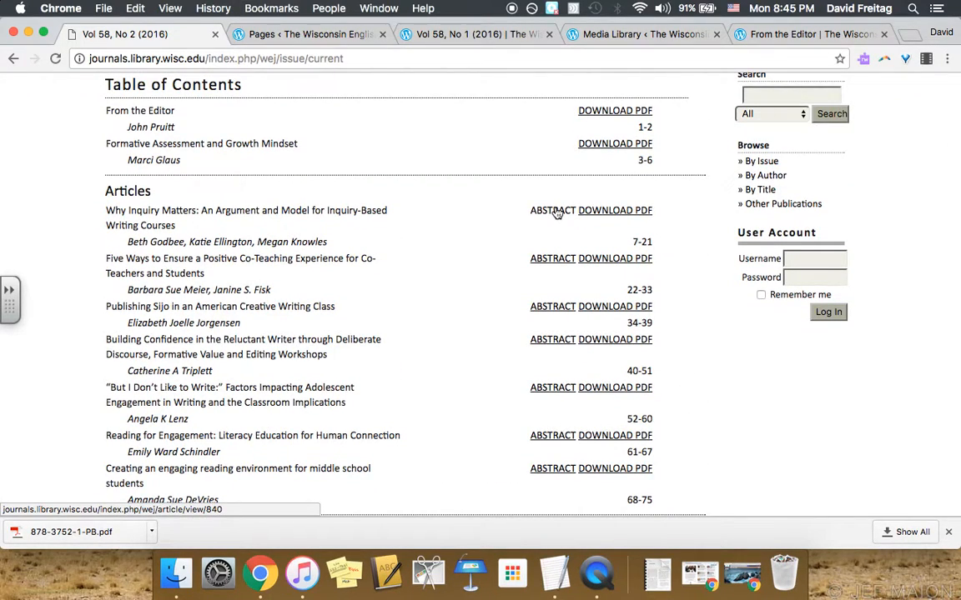
pyautogui.click(555, 213)
pyautogui.scroll(-1, 402, 370)
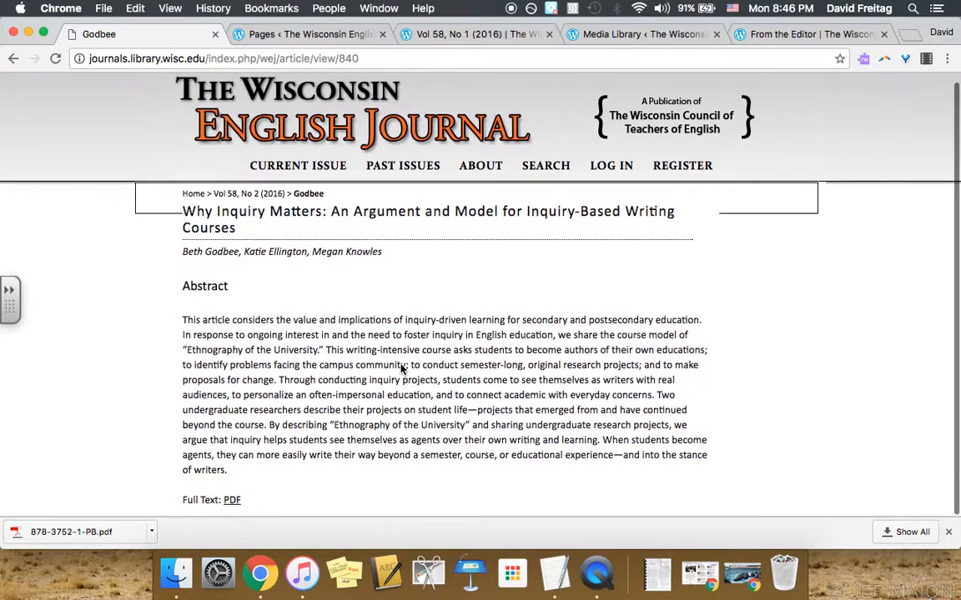
pyautogui.click(233, 501)
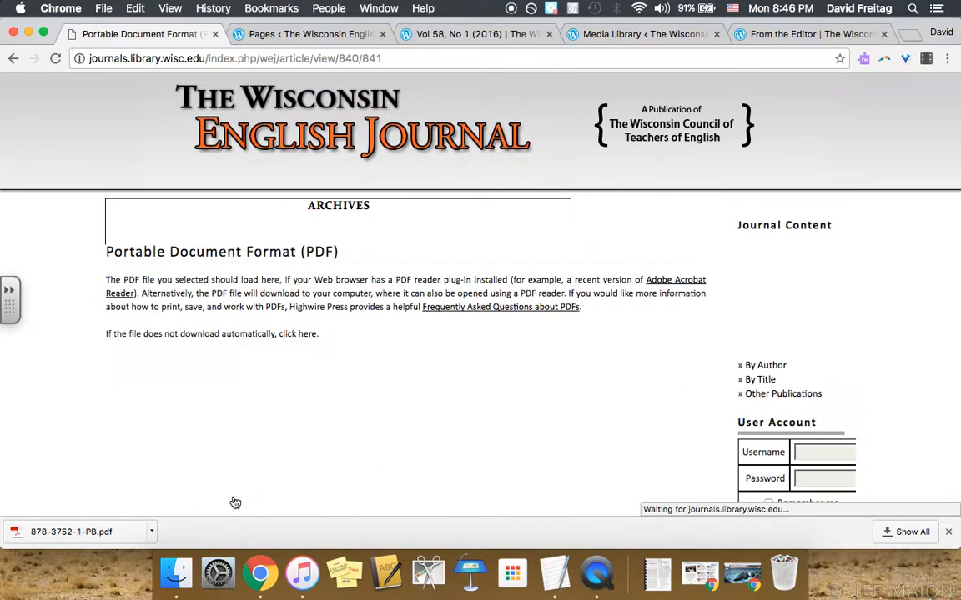
pyautogui.click(12, 59)
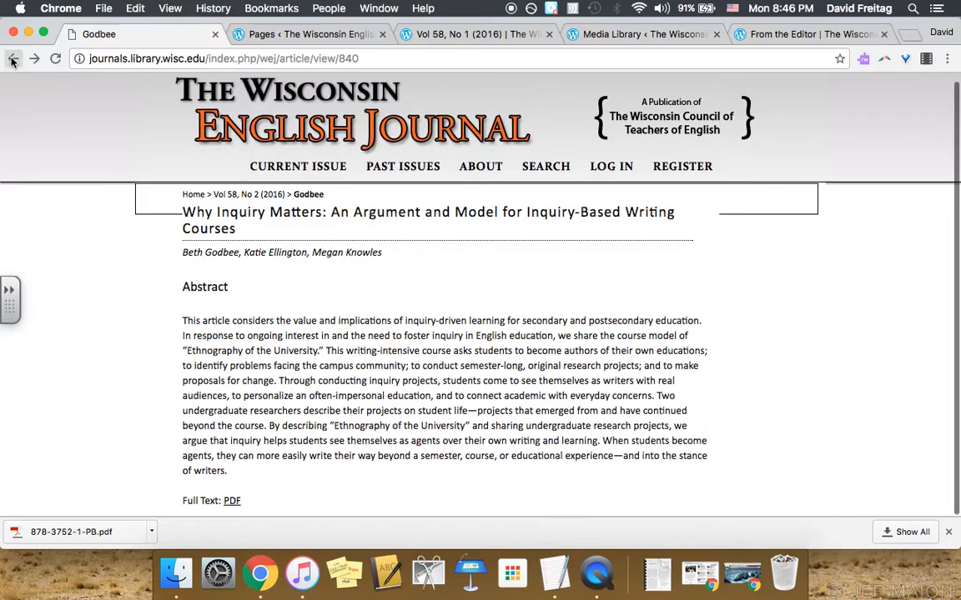
pyautogui.click(12, 58)
pyautogui.scroll(-3, 321, 429)
pyautogui.scroll(6, 321, 430)
# Read checklist item 3 about making a new "Current Issue" page, and look through the Vol 58, No 2 (2016) table of contents
pyautogui.click(554, 571)
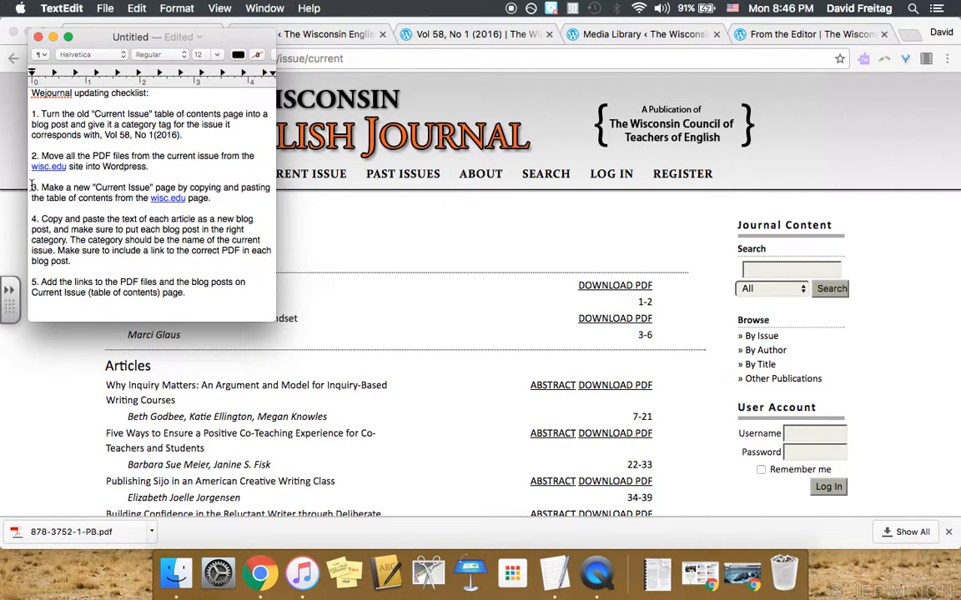
pyautogui.click(422, 272)
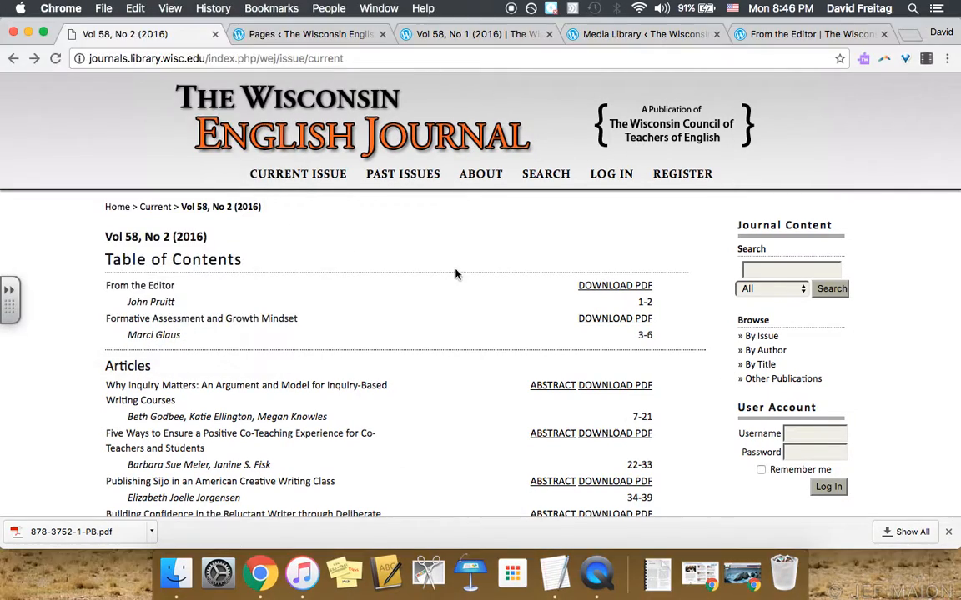
pyautogui.scroll(-5, 686, 315)
pyautogui.scroll(-5, 685, 316)
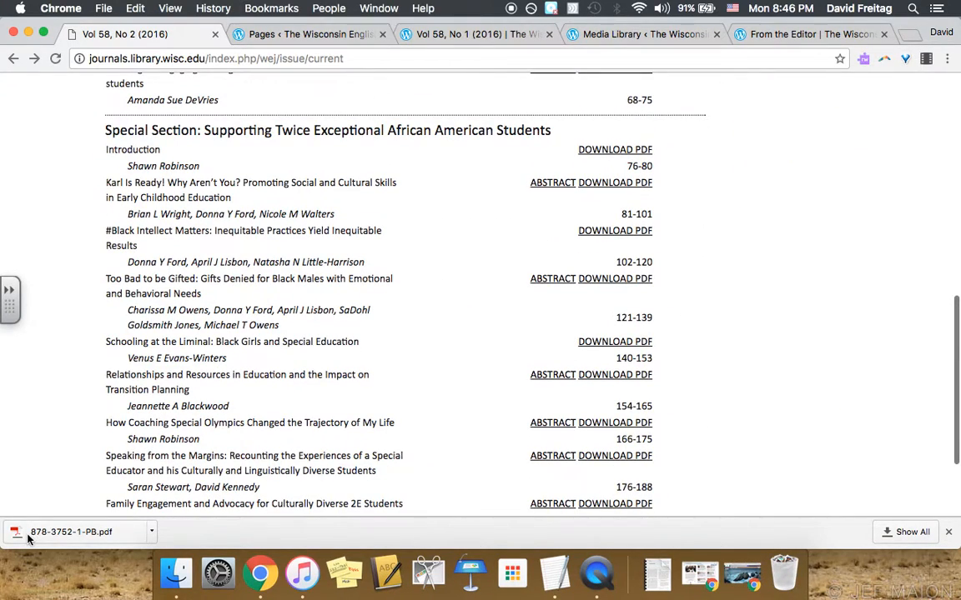
pyautogui.click(555, 572)
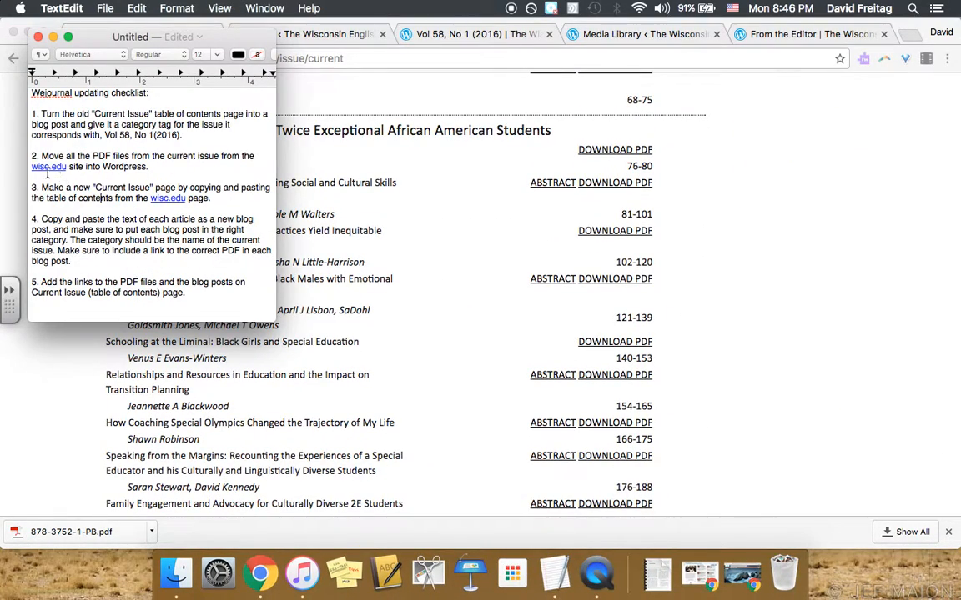
pyautogui.moveTo(34, 186); pyautogui.dragTo(161, 185)
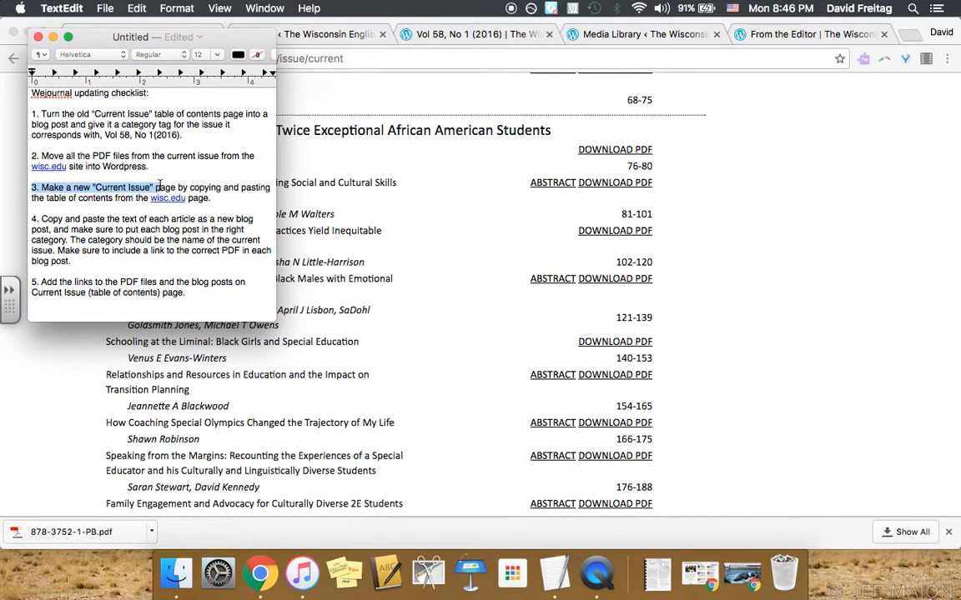
pyautogui.click(161, 185)
pyautogui.click(439, 200)
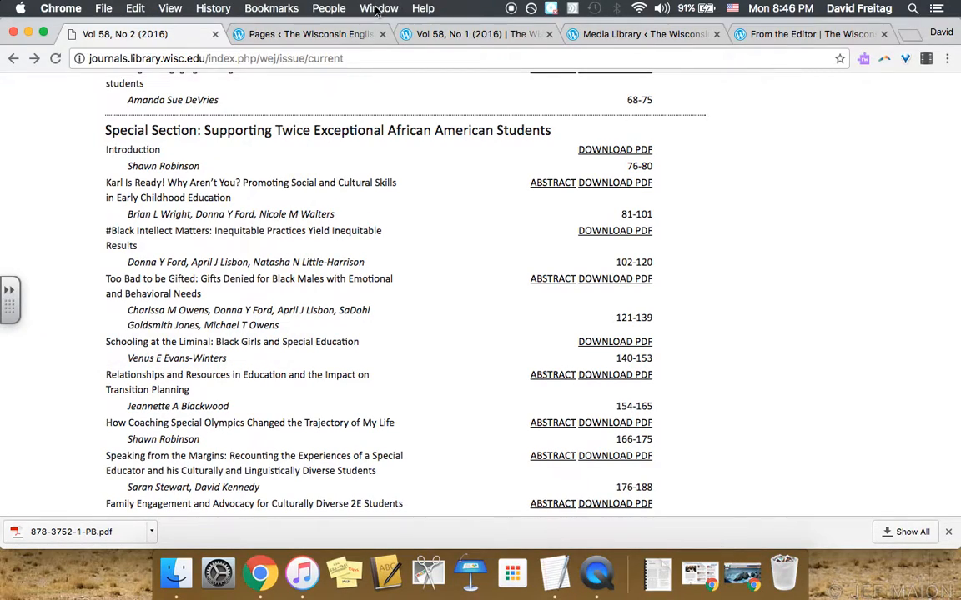
# View the site's published WordPress pages and reread the checklist instruction to copy the table of contents from wisc.edu
pyautogui.click(338, 34)
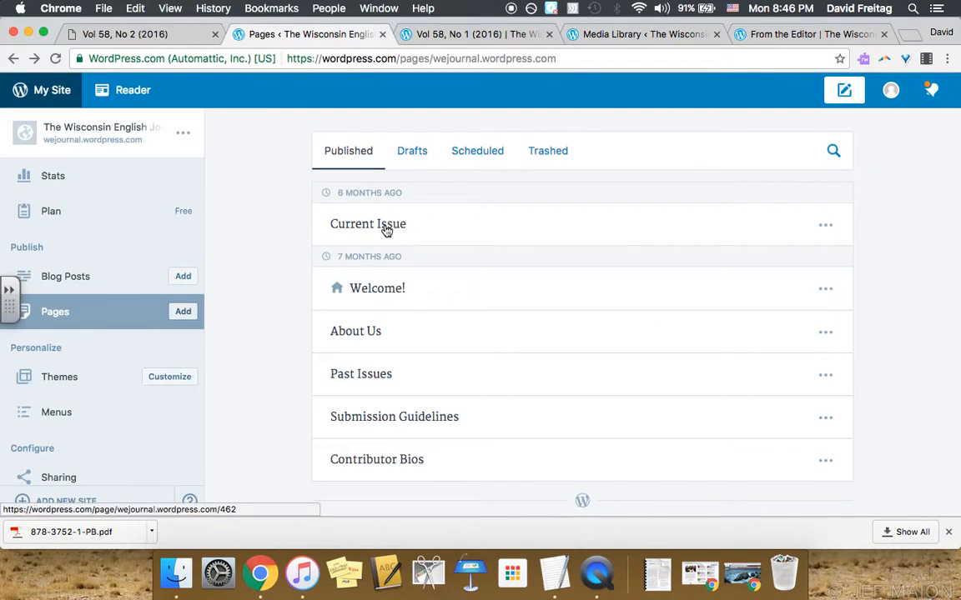
pyautogui.click(553, 574)
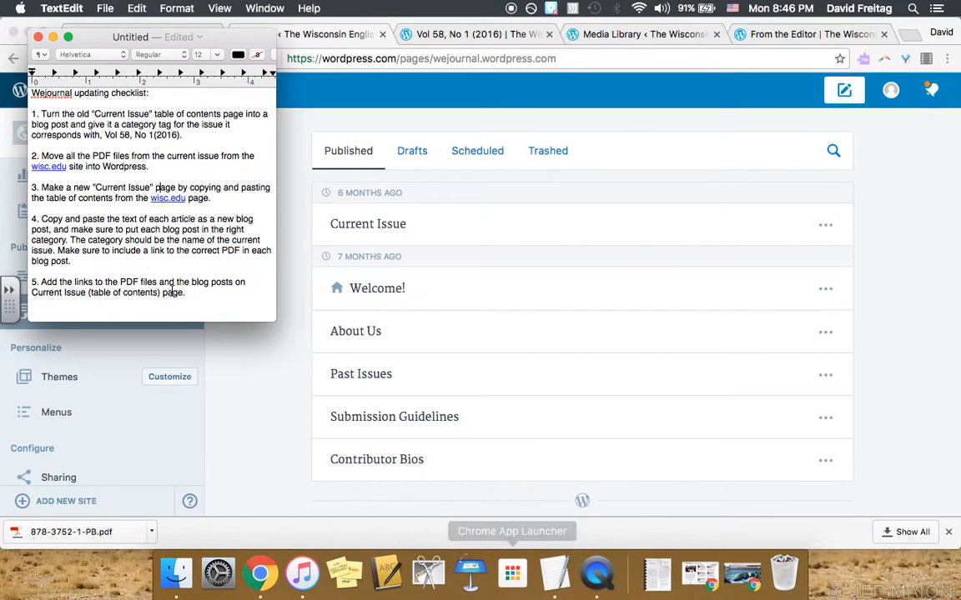
pyautogui.tripleClick(120, 187)
pyautogui.click(119, 187)
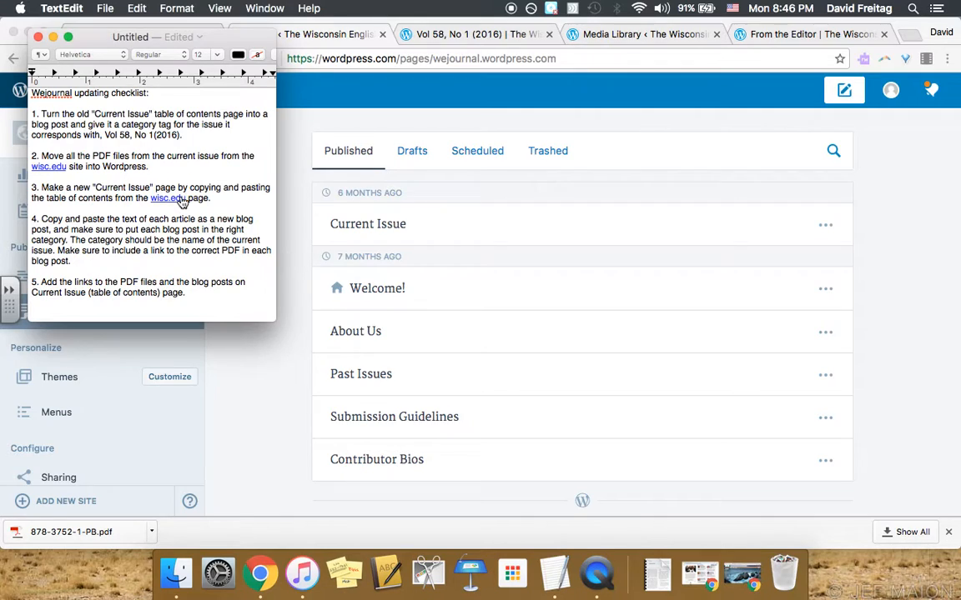
pyautogui.moveTo(155, 187); pyautogui.dragTo(123, 198)
pyautogui.click(125, 197)
pyautogui.click(286, 196)
# Look over the start of the Vol 58, No 2 (2016) table of contents on the wisc.edu site
pyautogui.click(98, 36)
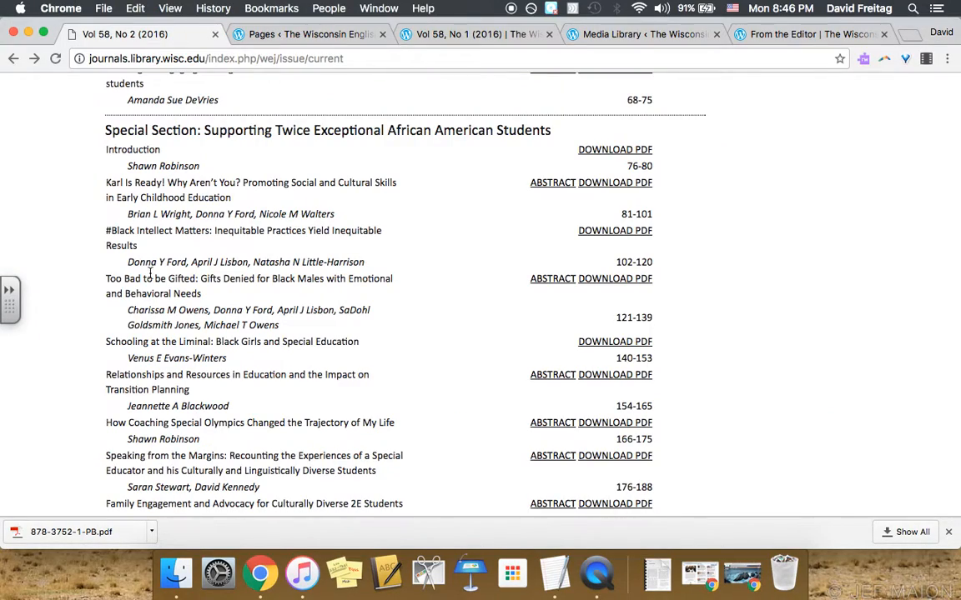
pyautogui.scroll(10, 150, 273)
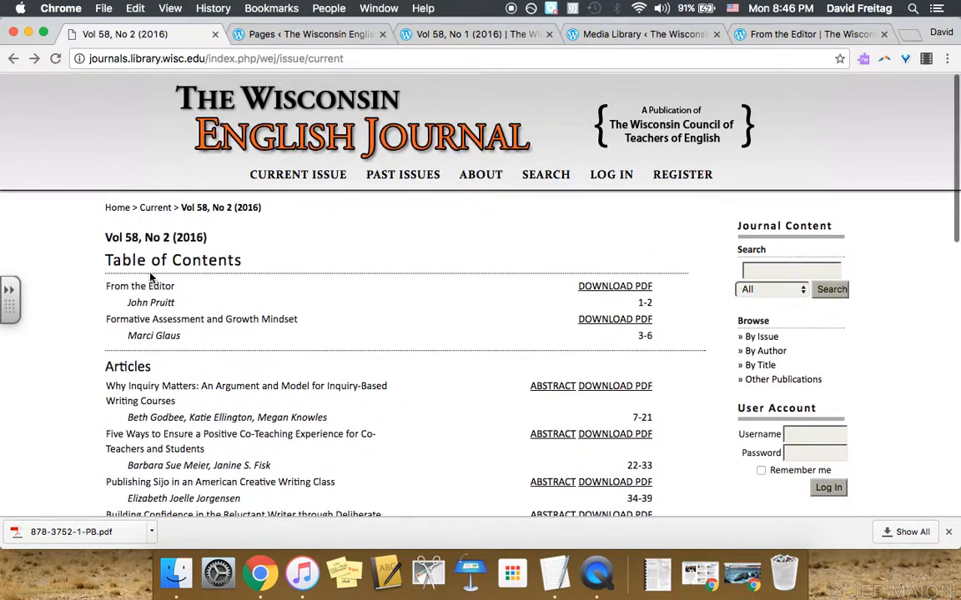
pyautogui.scroll(-1, 171, 304)
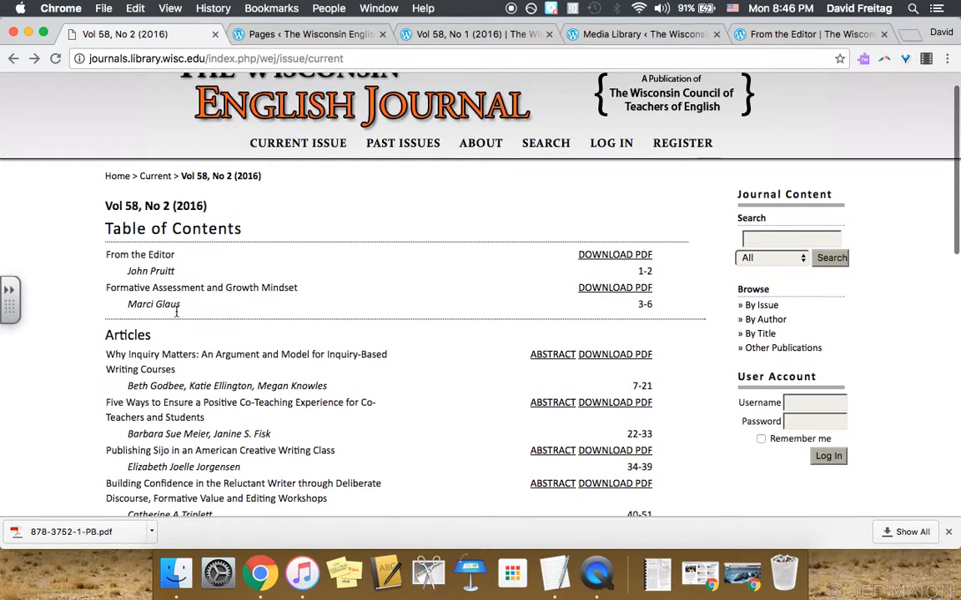
# Open the published Current Issue page for editing in WordPress and bring its Vol 58, No 1 (2016) table of contents into view
pyautogui.click(275, 33)
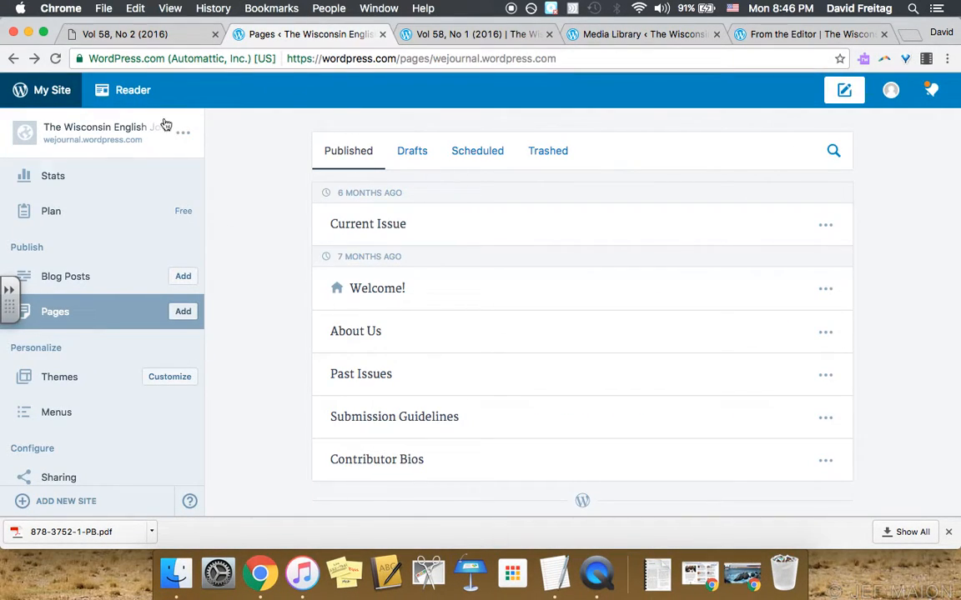
pyautogui.click(825, 225)
pyautogui.click(761, 289)
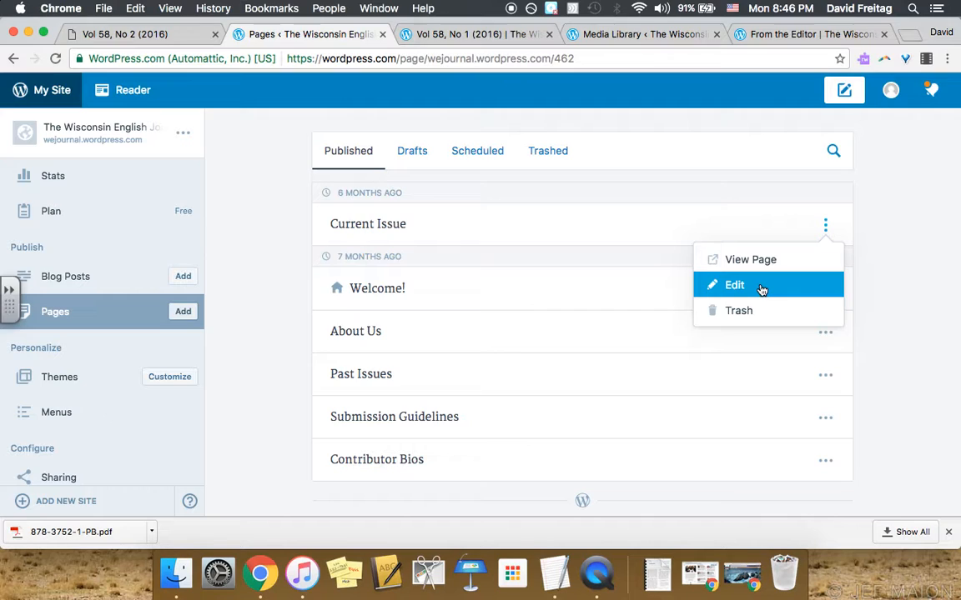
pyautogui.scroll(-2, 491, 377)
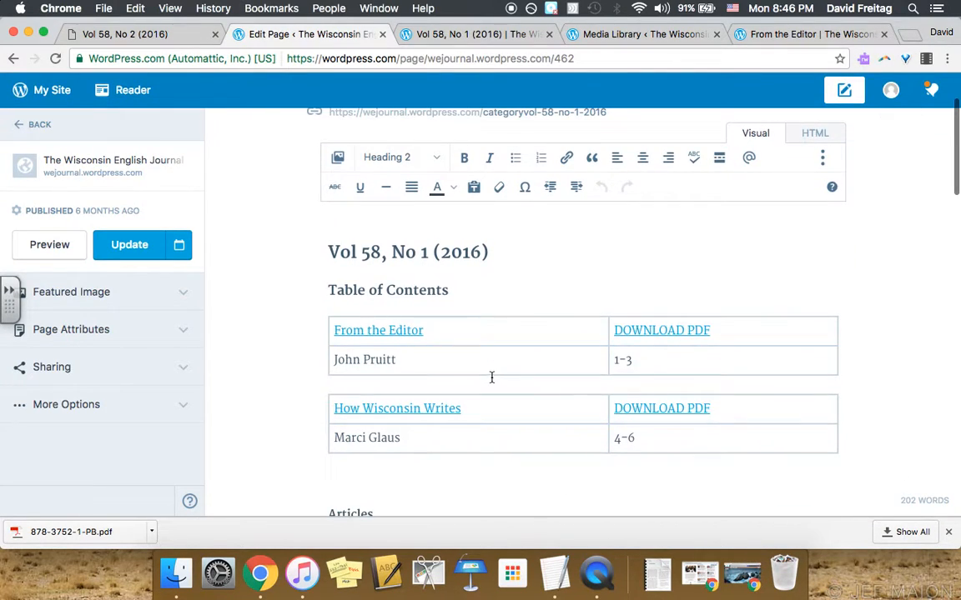
# Delete the entire old table of contents from the Current Issue page body, including the leftover "Review: Literacy and Education" table
pyautogui.press('super+a')
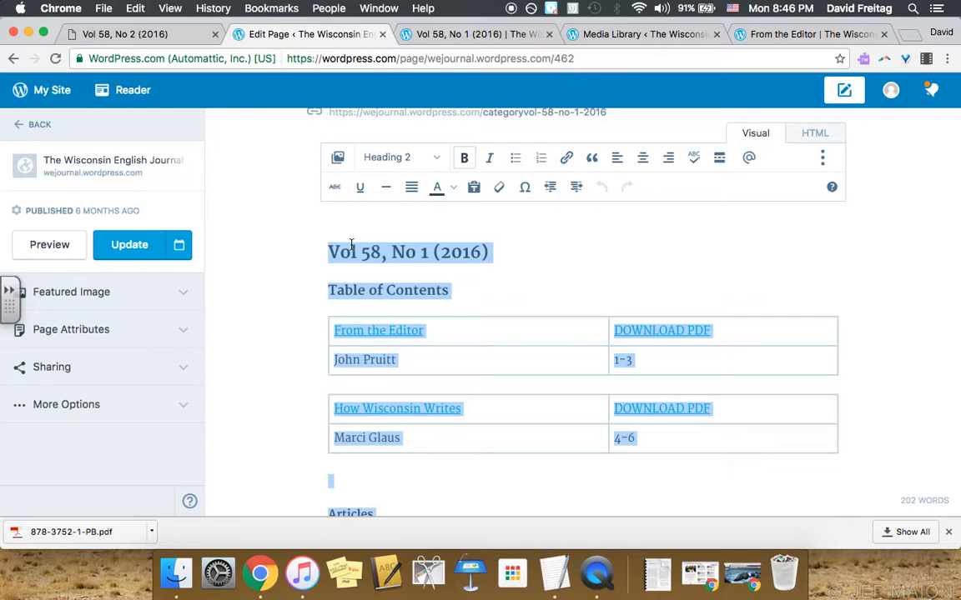
pyautogui.write('Review: Literacy and Education\tDOWNLOAD PDF Jieun Kim')
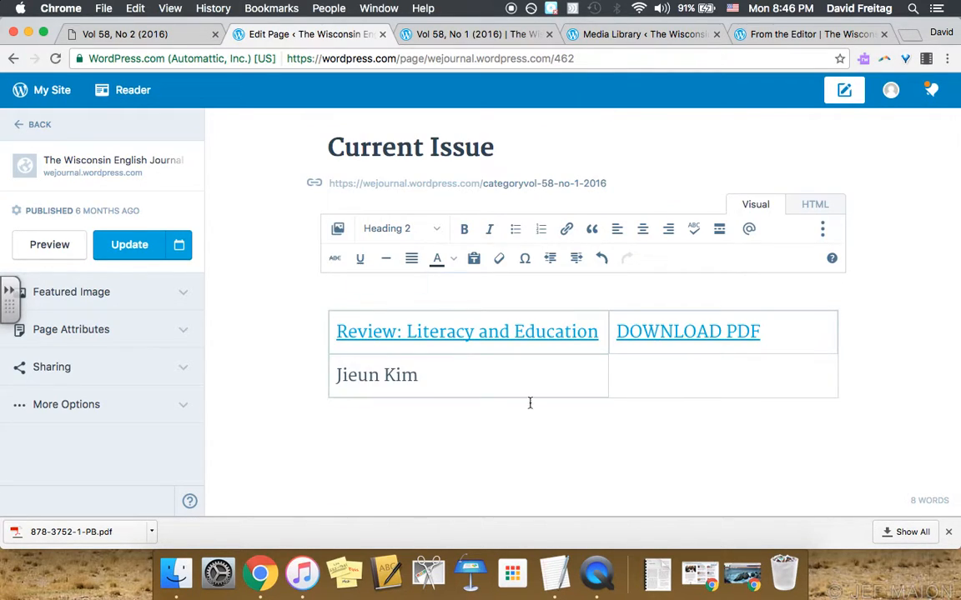
pyautogui.click(369, 318)
pyautogui.click(544, 412)
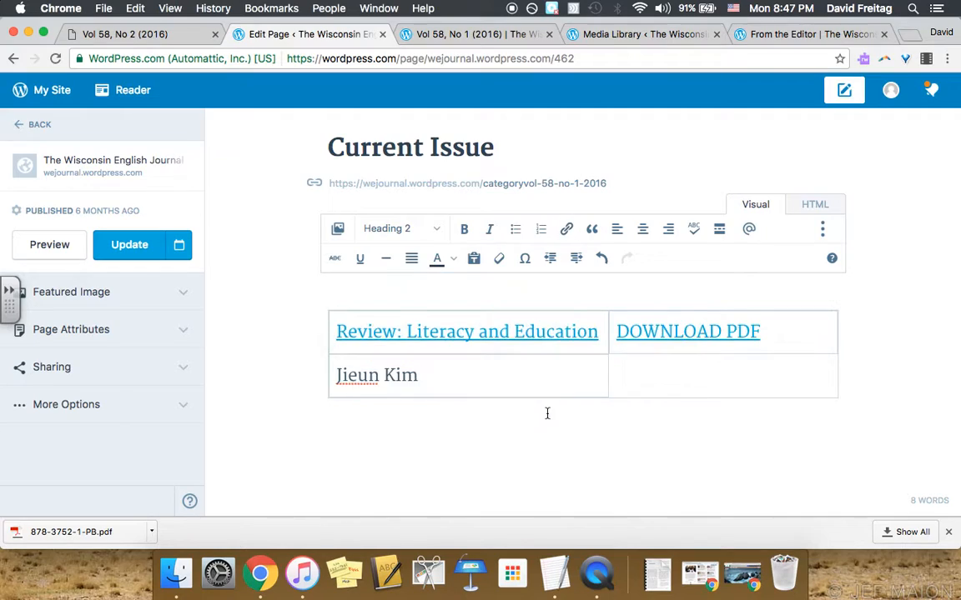
pyautogui.press('super+a')
pyautogui.press('BackSpace')
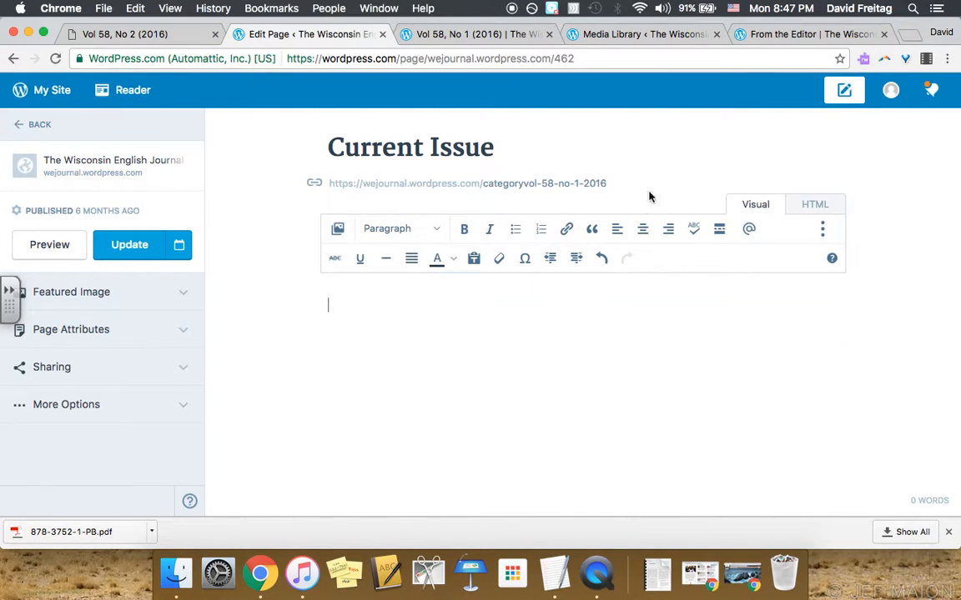
# Change the Current Issue page's permalink slug to current-issue
pyautogui.click(545, 182)
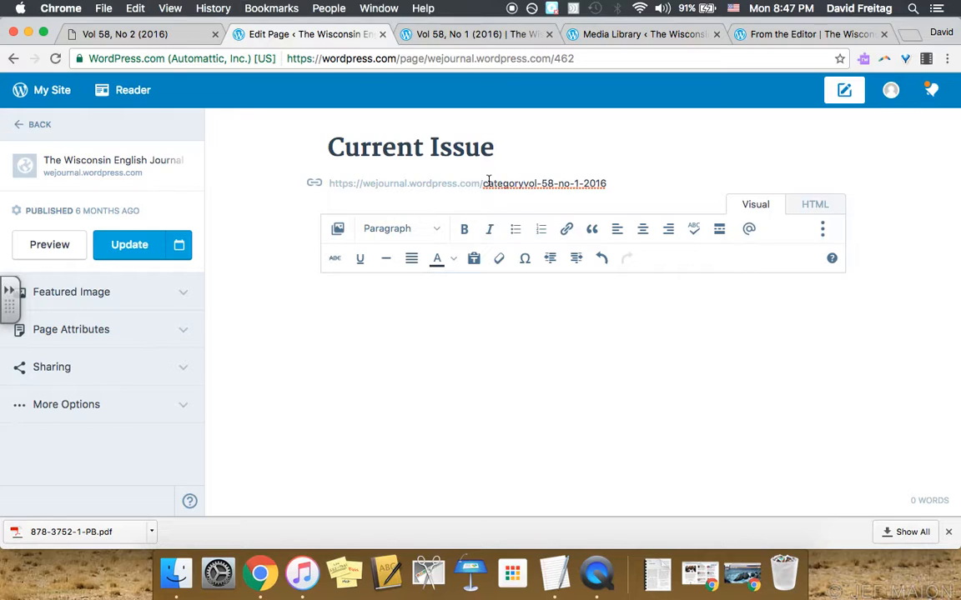
pyautogui.click(475, 304)
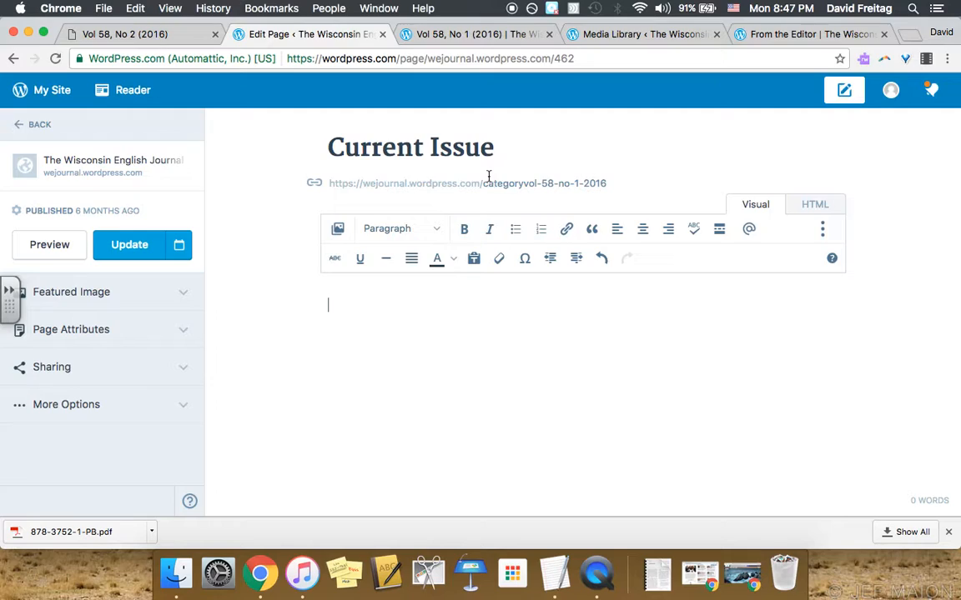
pyautogui.moveTo(484, 181); pyautogui.dragTo(624, 191)
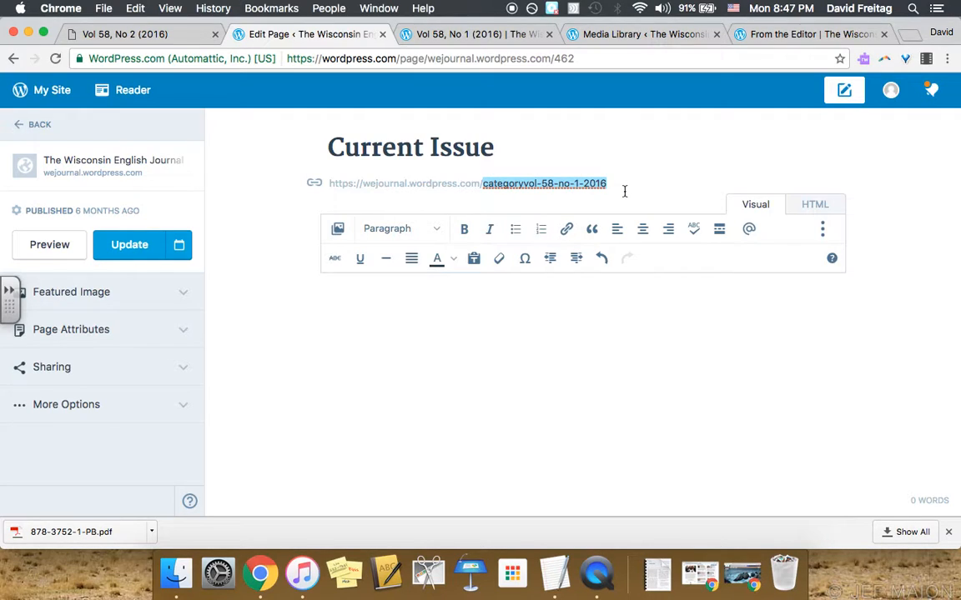
pyautogui.click(597, 188)
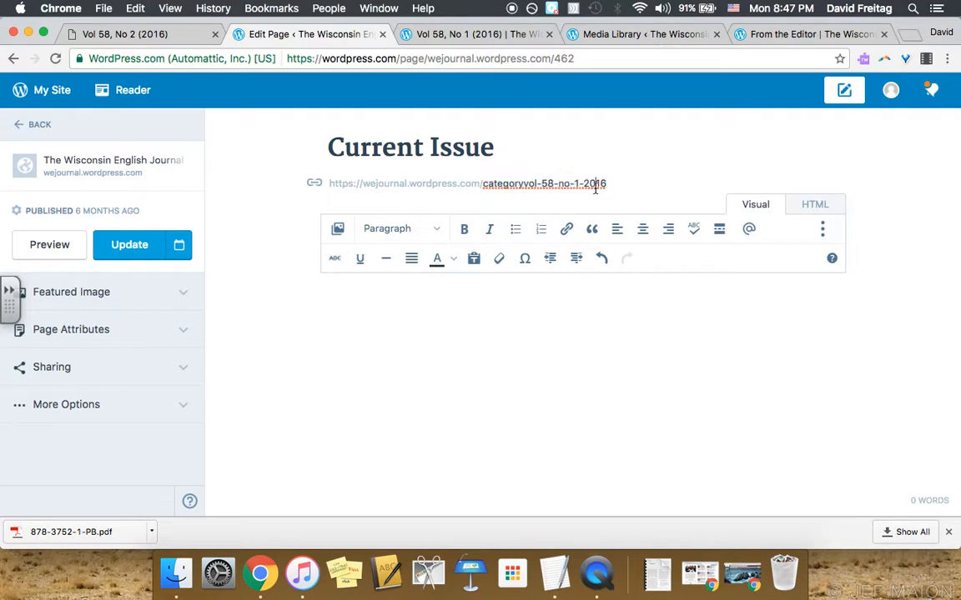
pyautogui.moveTo(484, 183); pyautogui.dragTo(594, 191)
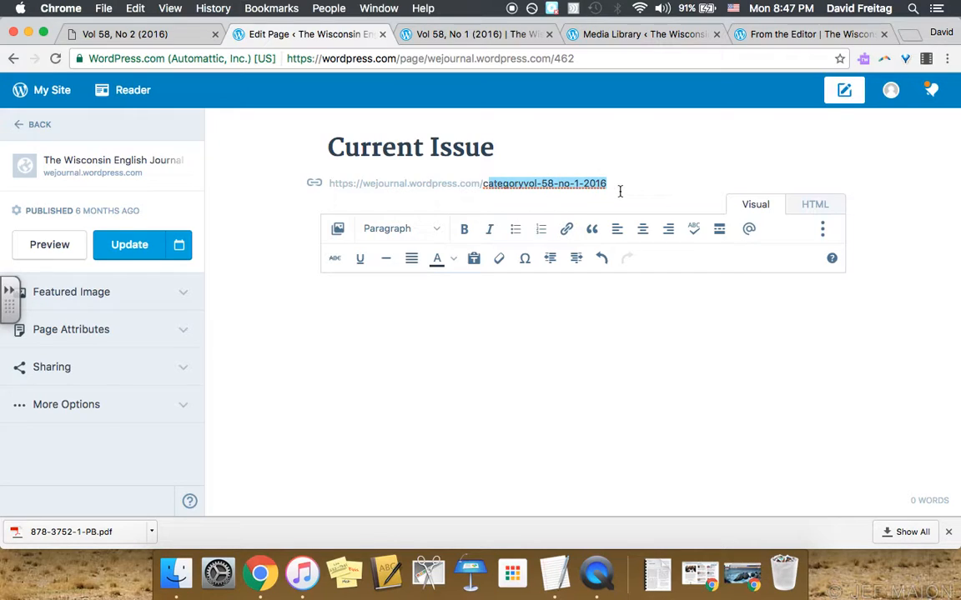
pyautogui.press('BackSpace')
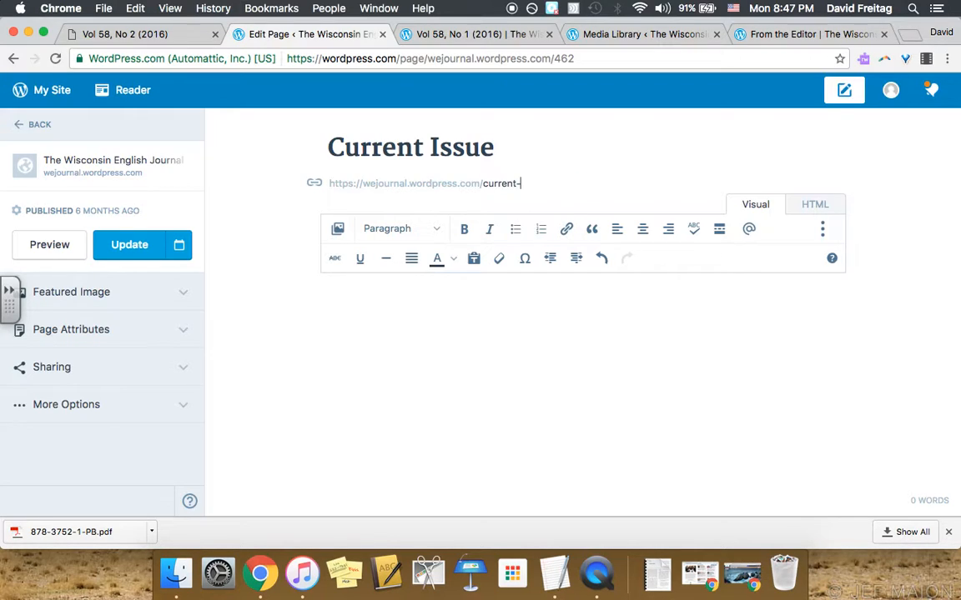
pyautogui.click(521, 300)
# Copy the entire Vol 58, No 2 (2016) table of contents from the wisc.edu site into the Current Issue page body
pyautogui.click(142, 38)
pyautogui.moveTo(107, 222); pyautogui.dragTo(281, 262)
pyautogui.click(281, 262)
pyautogui.scroll(3, 133, 231)
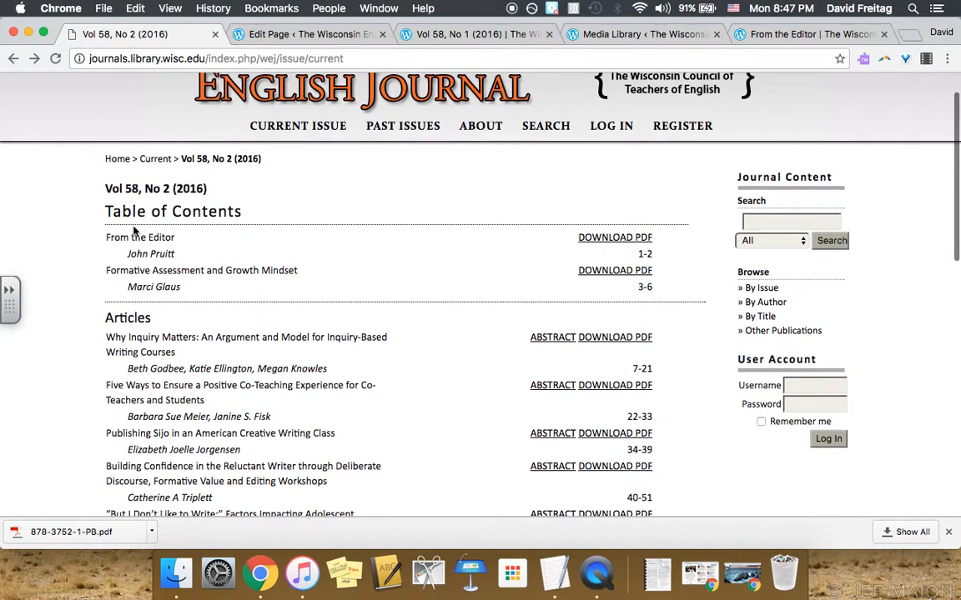
pyautogui.moveTo(109, 184); pyautogui.dragTo(661, 448)
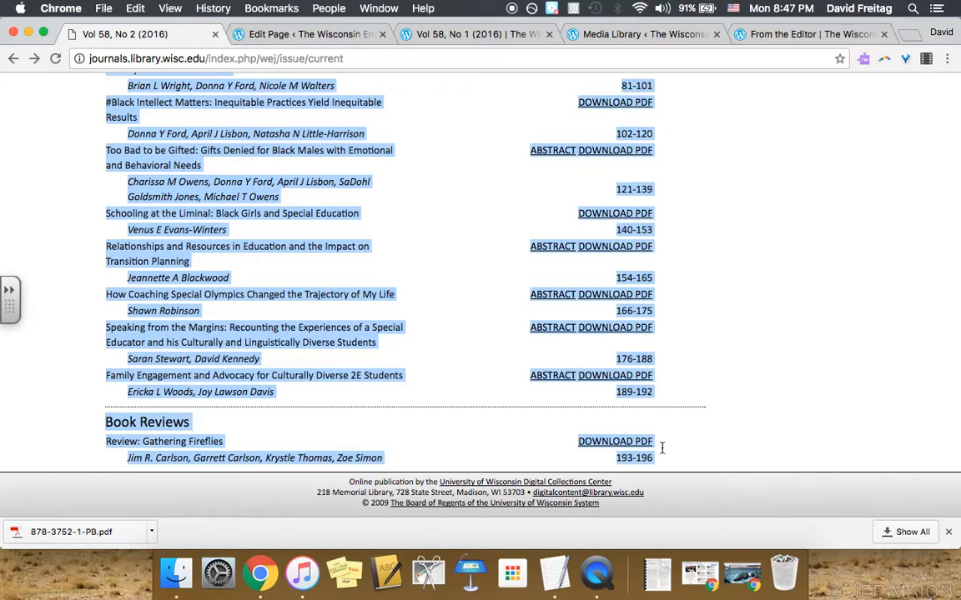
pyautogui.click(297, 33)
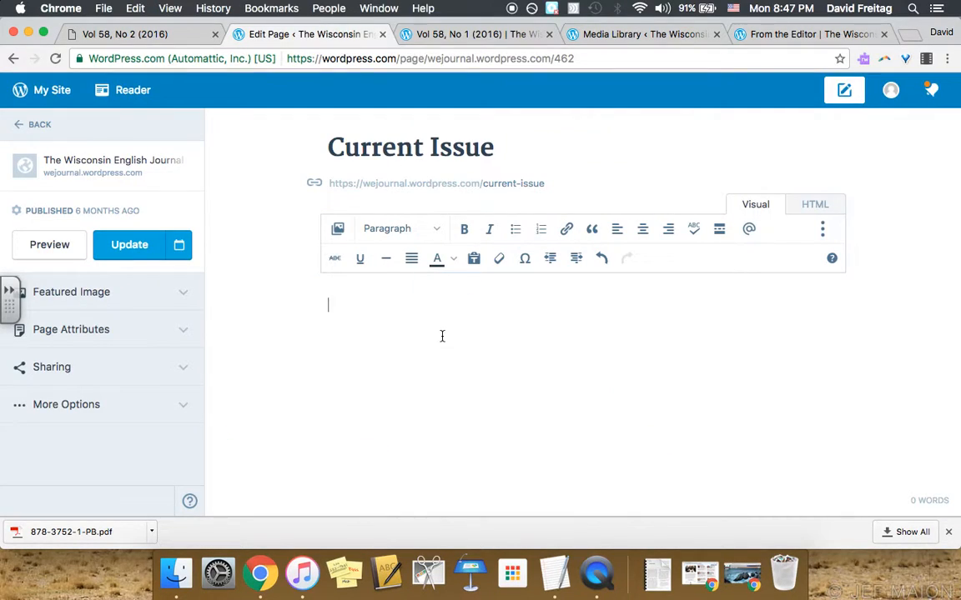
pyautogui.press('super+v')
# Look through the pasted table of contents down to Book Reviews and compare its start with the wisc.edu page
pyautogui.scroll(-2, 442, 336)
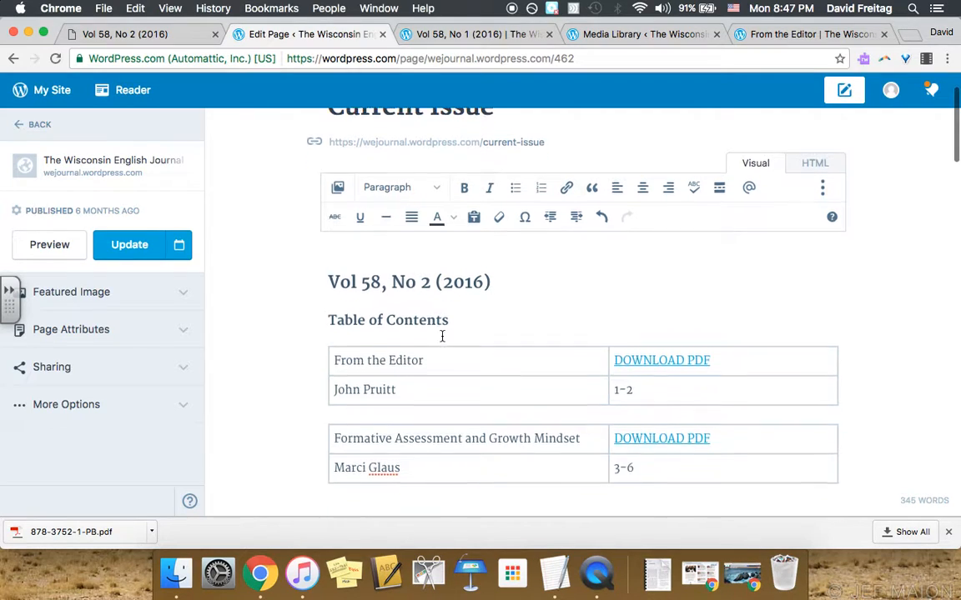
pyautogui.scroll(-10, 442, 336)
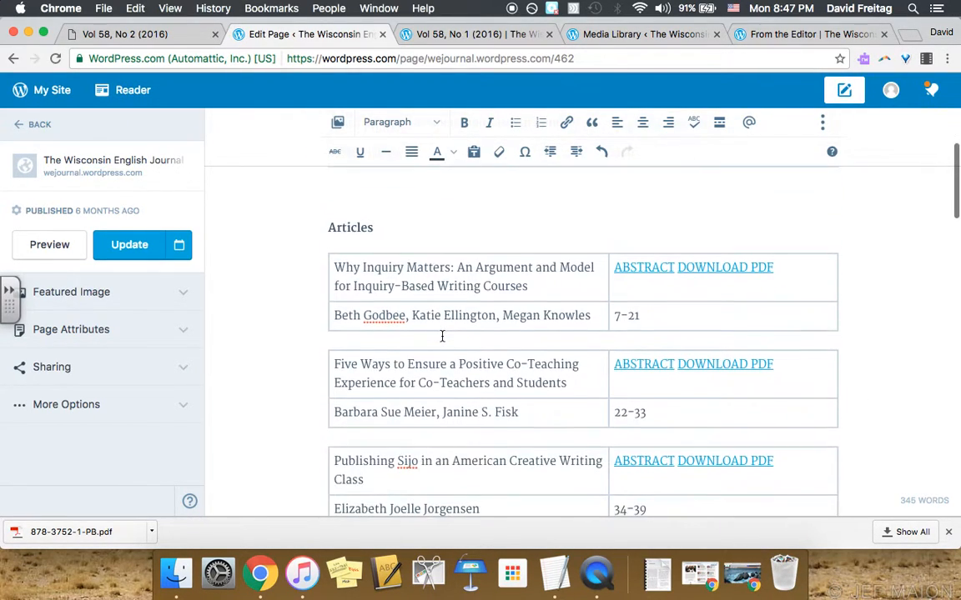
pyautogui.scroll(-13, 442, 337)
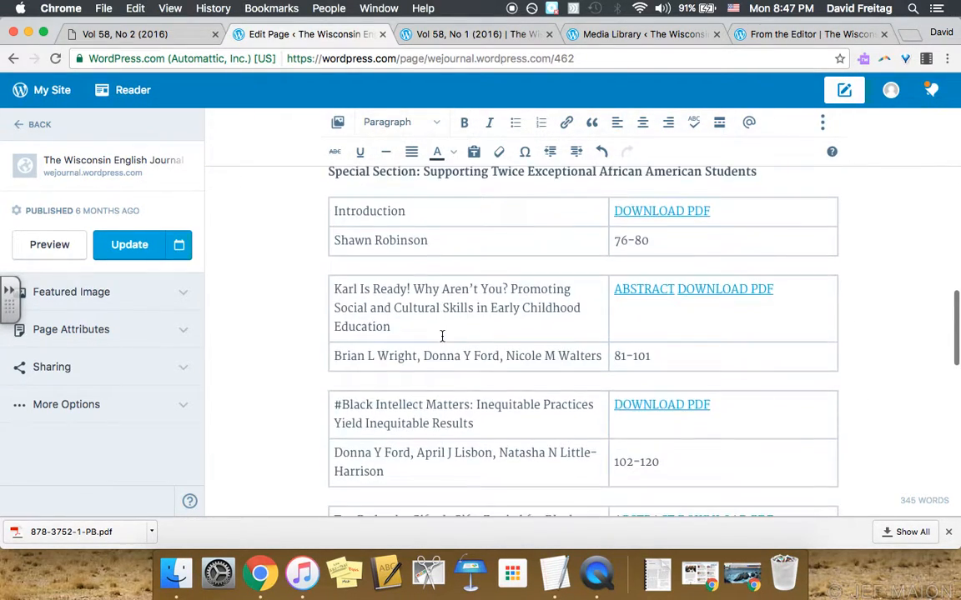
pyautogui.scroll(-15, 442, 336)
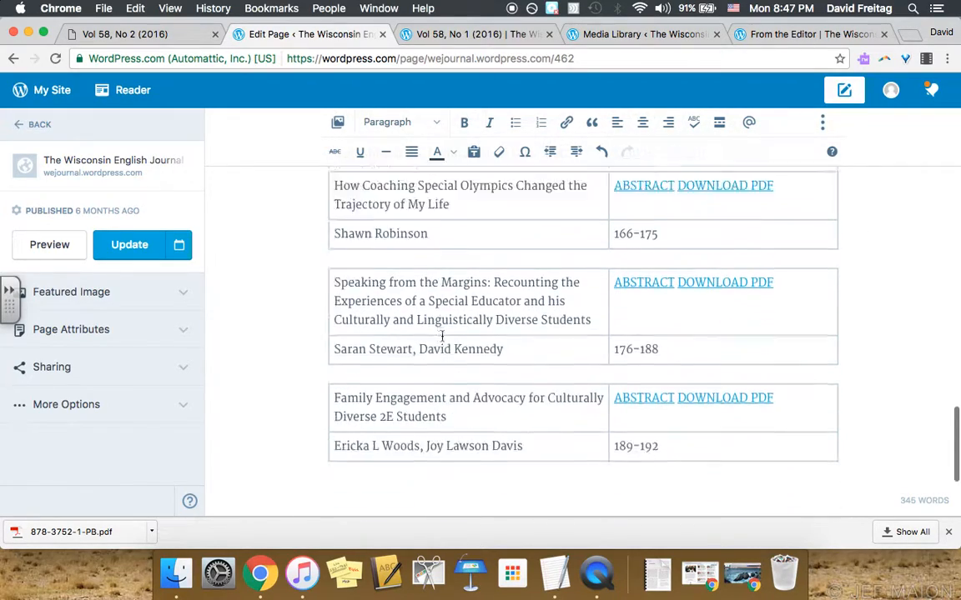
pyautogui.scroll(10, 421, 275)
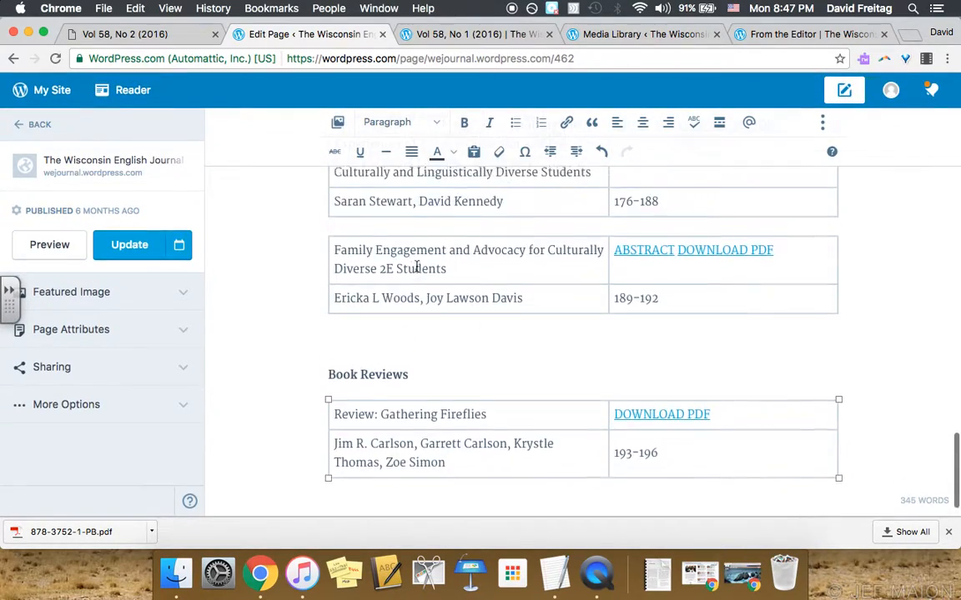
pyautogui.scroll(15, 416, 267)
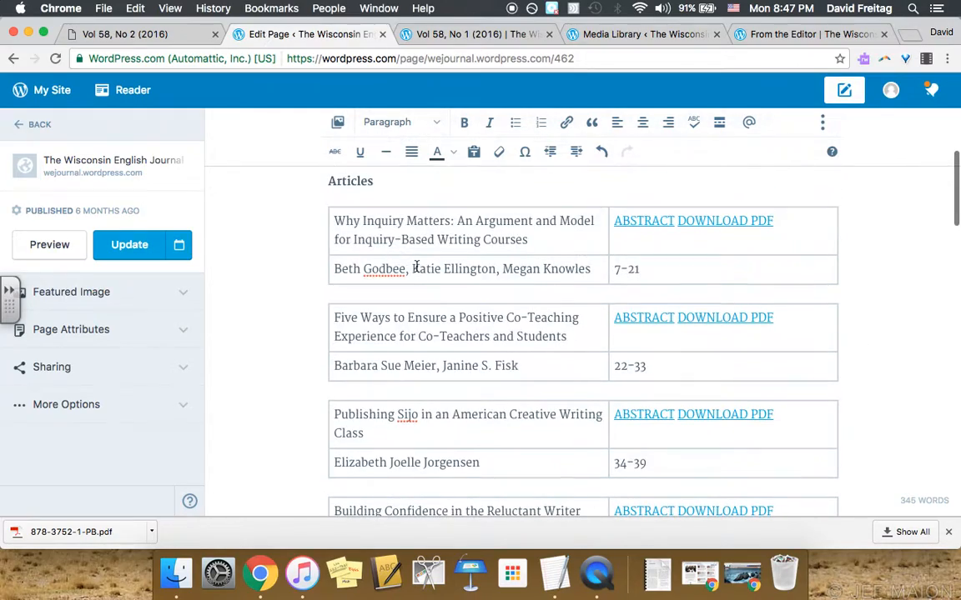
pyautogui.click(132, 34)
pyautogui.scroll(15, 317, 275)
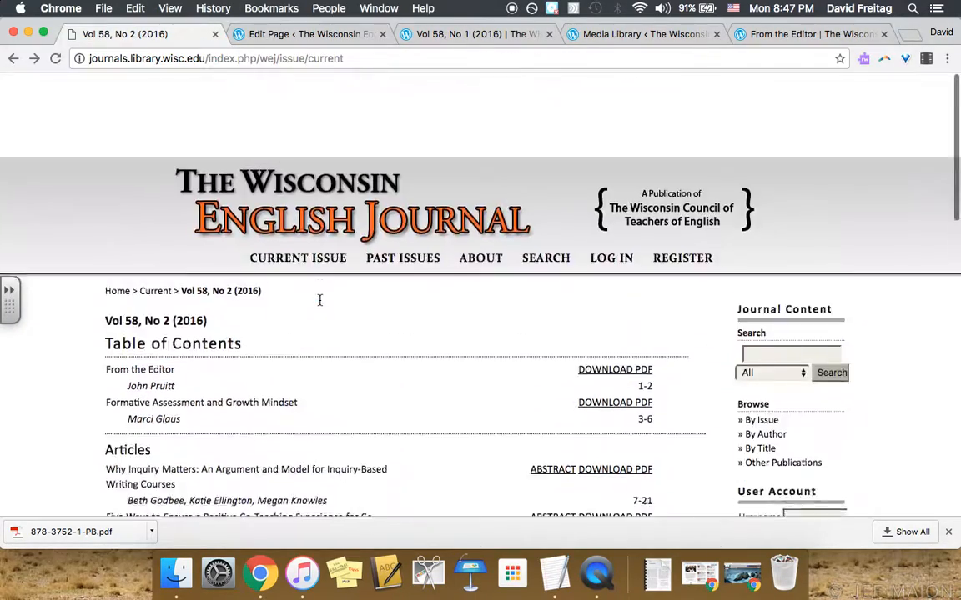
pyautogui.click(319, 35)
pyautogui.scroll(5, 574, 313)
pyautogui.scroll(-2, 578, 312)
# Check where the DOWNLOAD PDF link in the From the Editor row points, referring back to the wisc.edu issue page
pyautogui.click(678, 261)
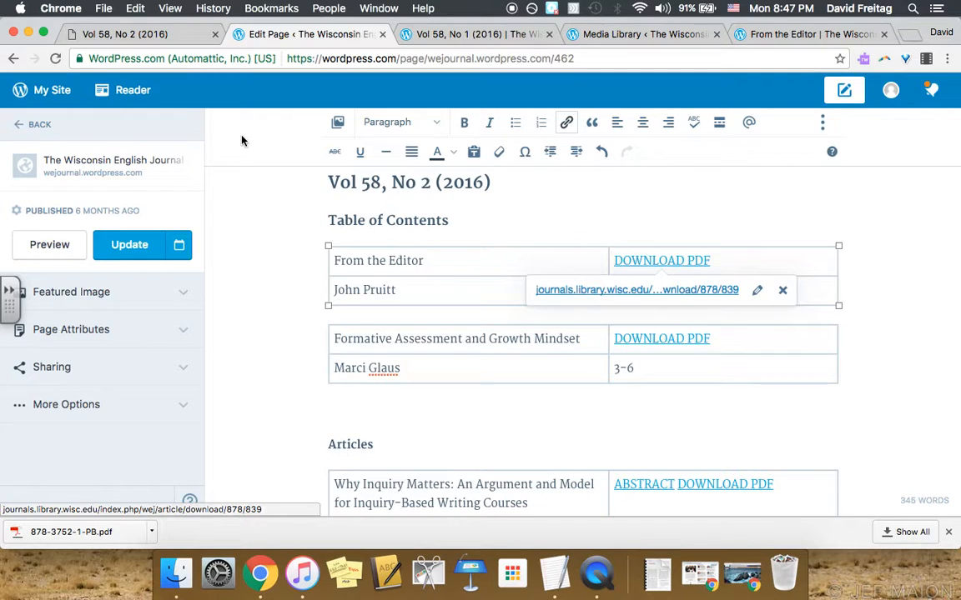
pyautogui.click(153, 36)
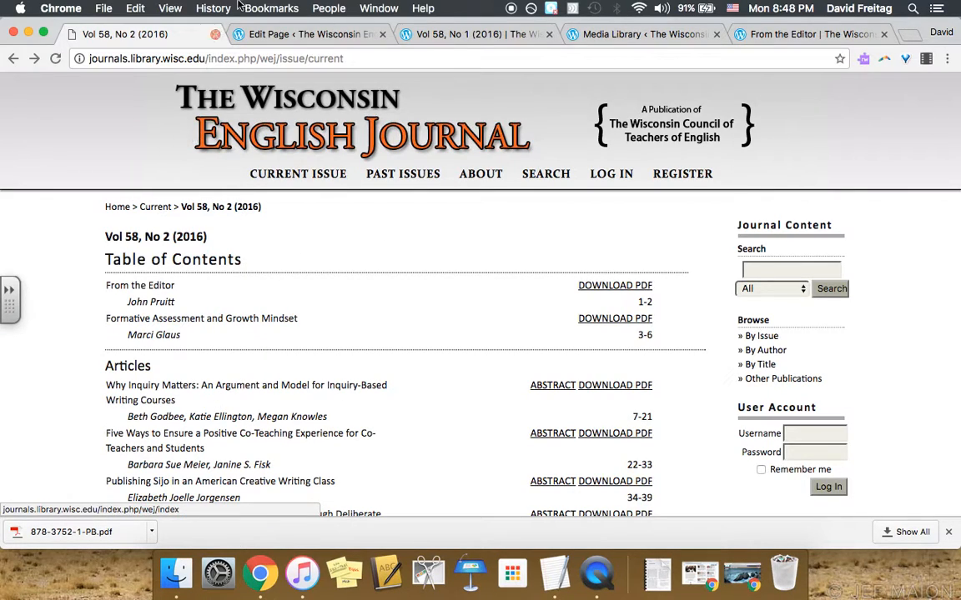
pyautogui.click(307, 34)
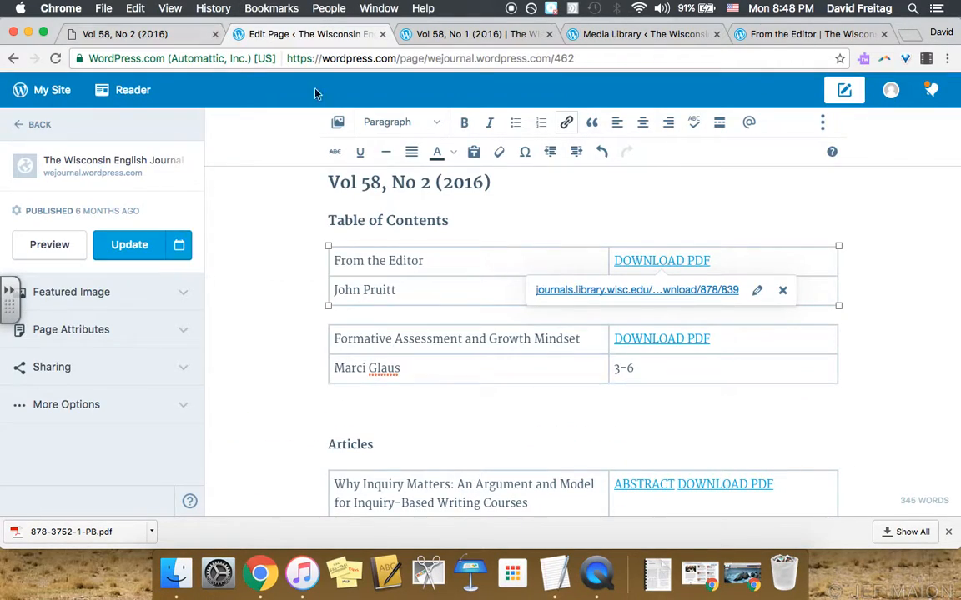
pyautogui.click(595, 232)
pyautogui.click(629, 261)
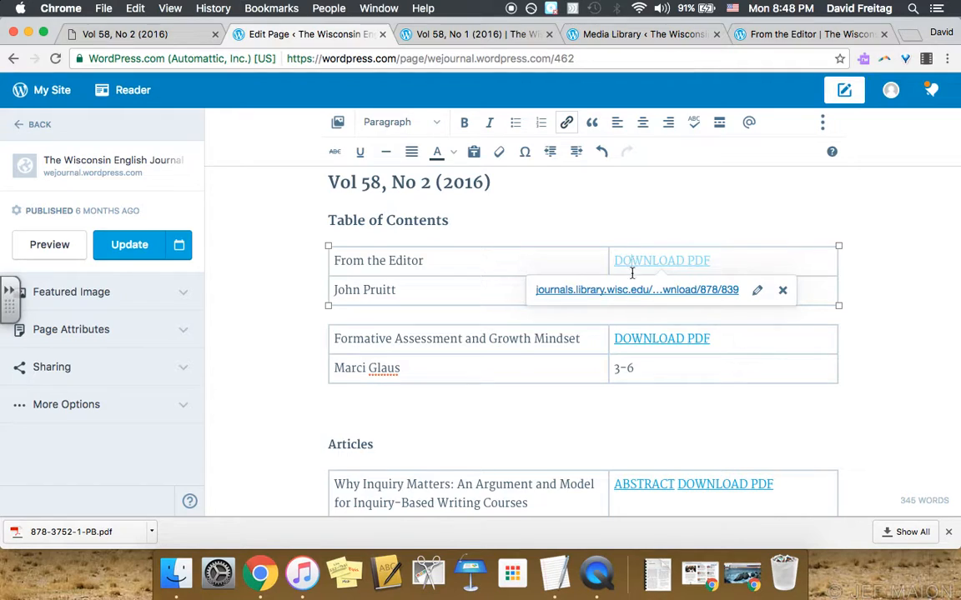
pyautogui.click(129, 37)
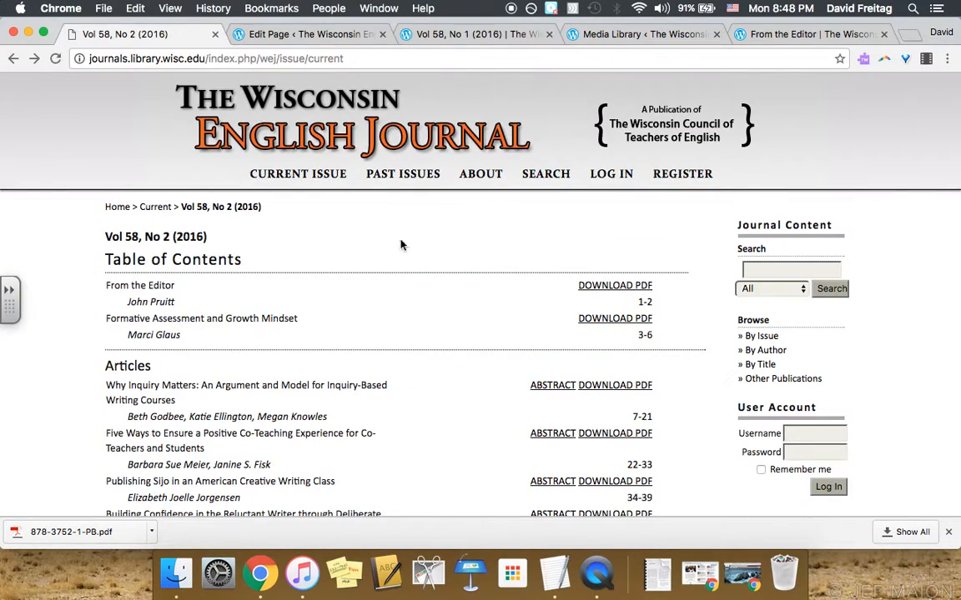
pyautogui.click(242, 34)
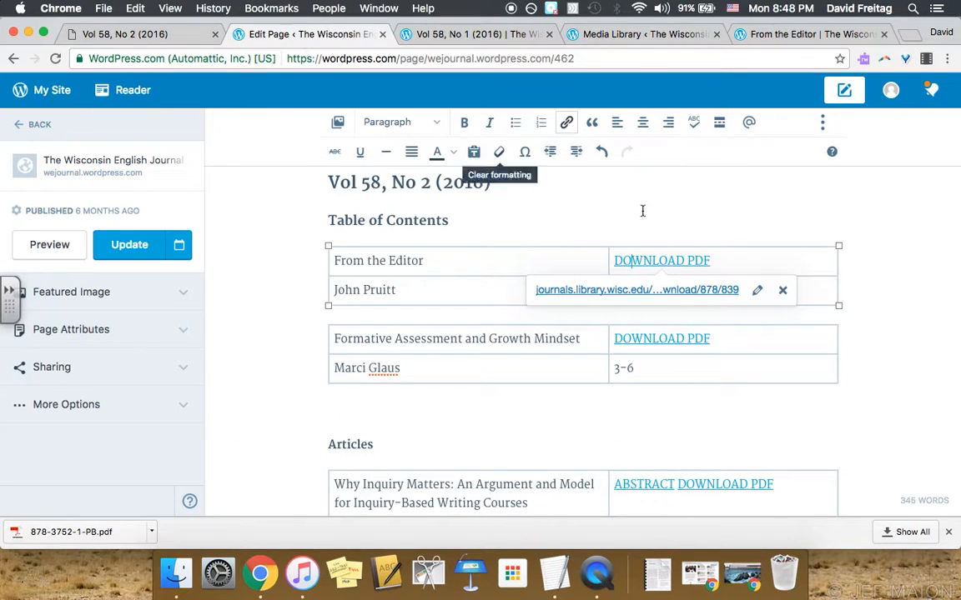
# Clear the wisc.edu URL from the DOWNLOAD PDF link in the From the Editor row and save the link settings
pyautogui.click(757, 291)
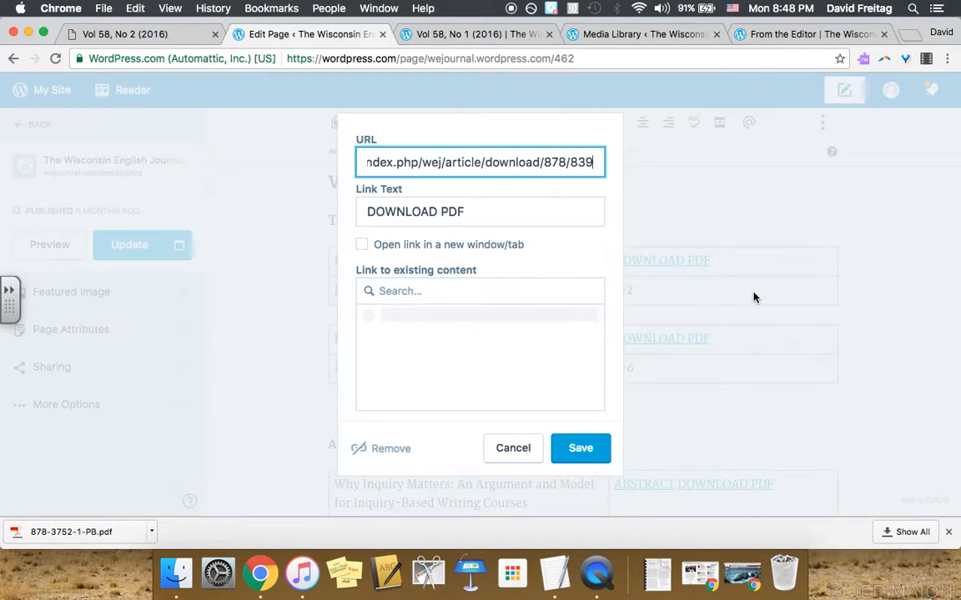
pyautogui.hscroll(-3, 446, 162)
pyautogui.tripleClick(446, 162)
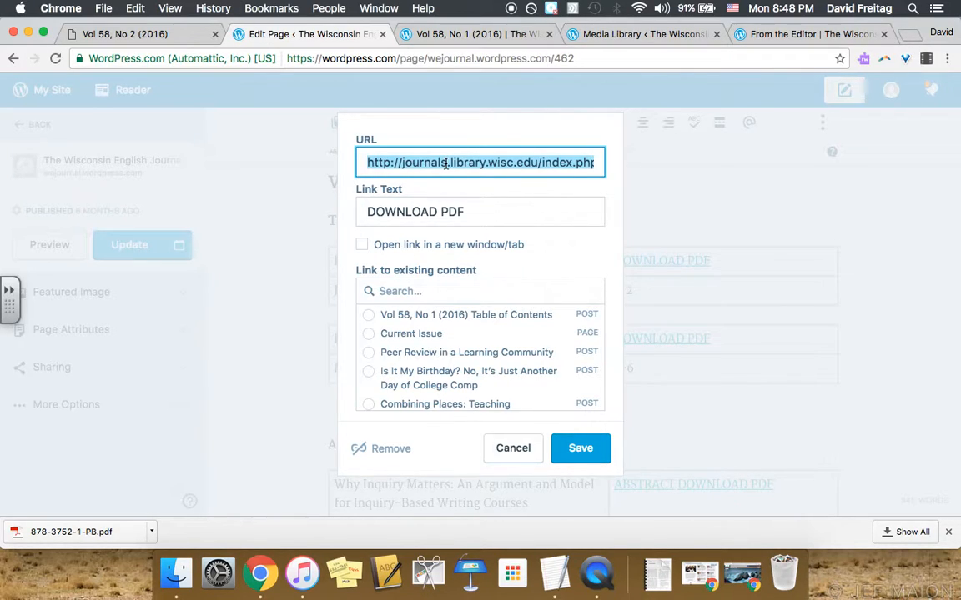
pyautogui.press('BackSpace')
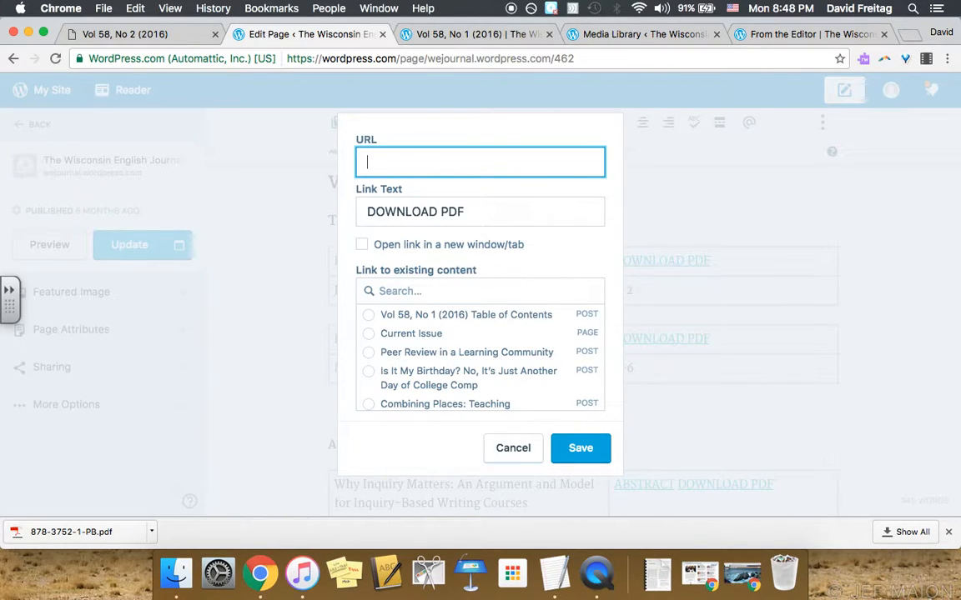
pyautogui.scroll(-5, 484, 334)
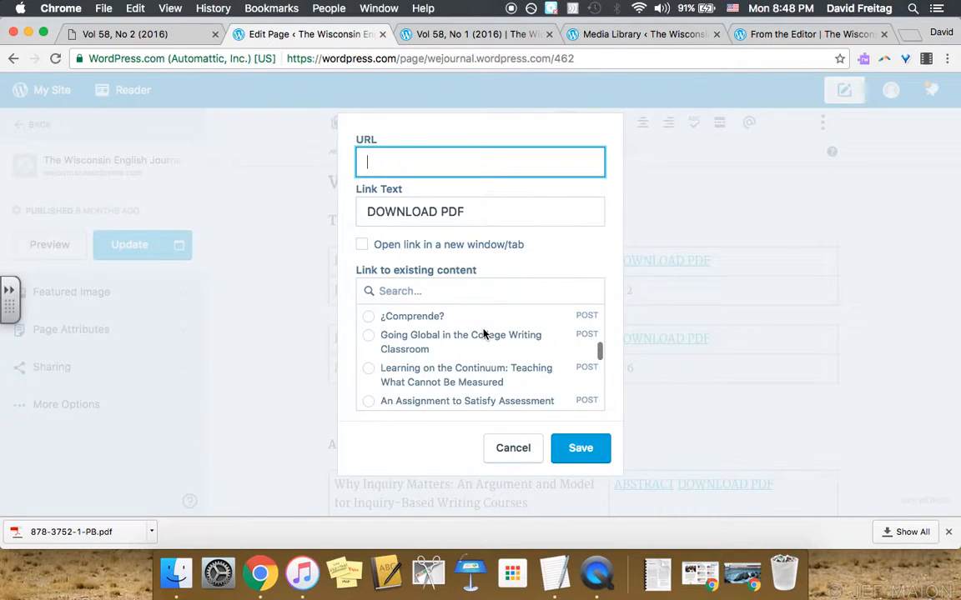
pyautogui.scroll(-2, 483, 334)
pyautogui.click(579, 447)
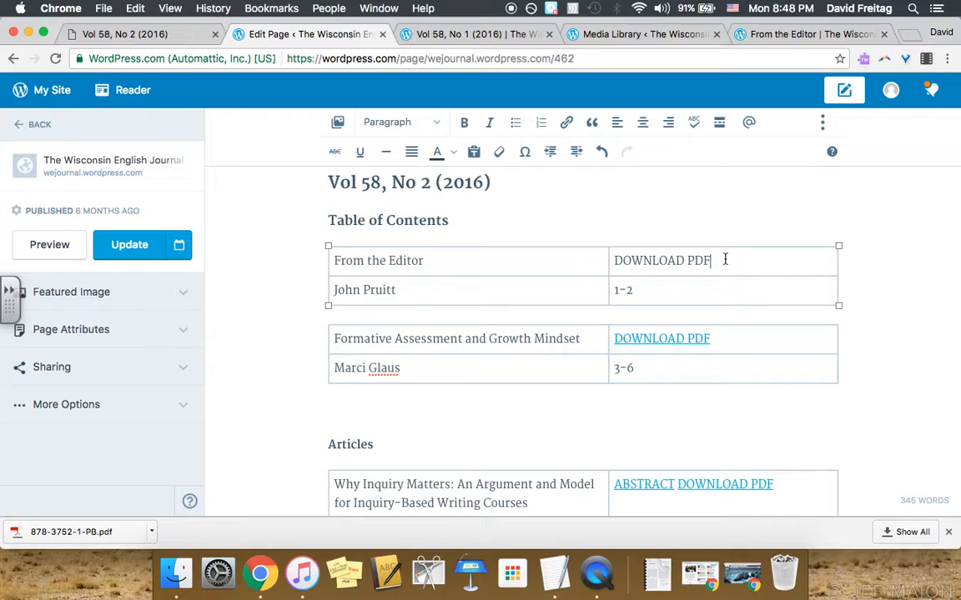
# Select the unlinked DOWNLOAD PDF text in the From the Editor row and identify its uploaded file, 878-3752-1-pb.pdf, in the media library
pyautogui.moveTo(725, 259); pyautogui.dragTo(614, 263)
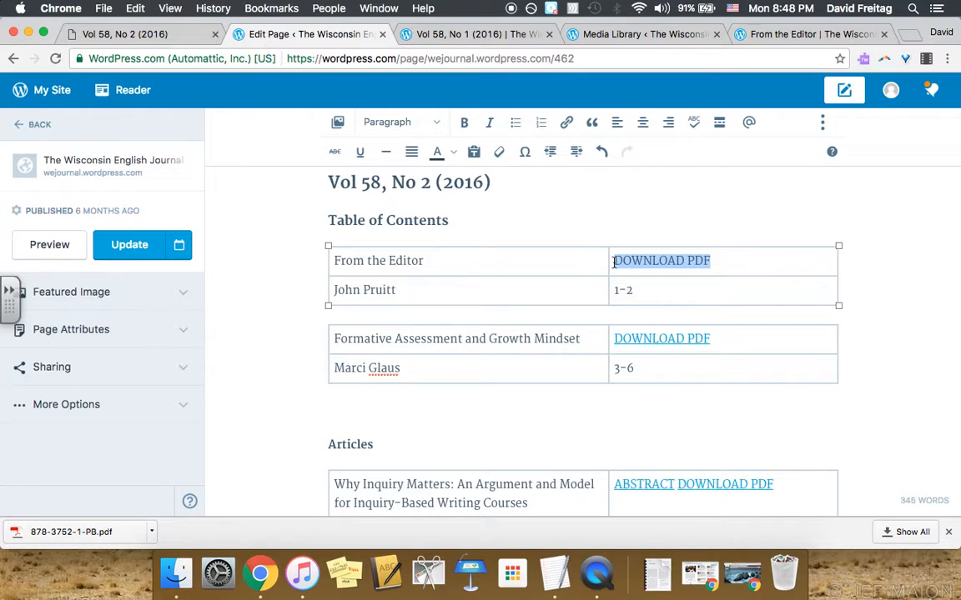
pyautogui.click(584, 35)
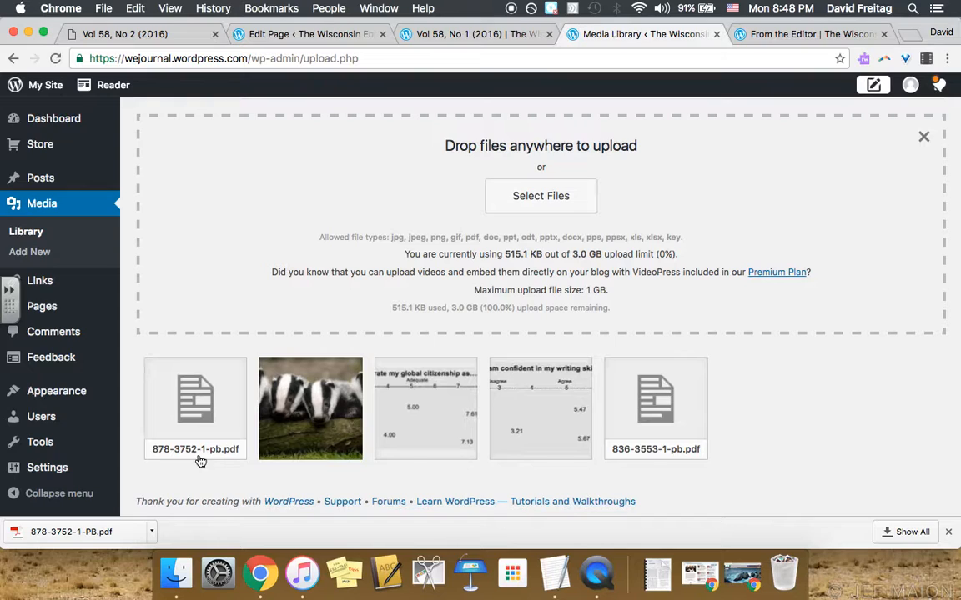
pyautogui.click(142, 35)
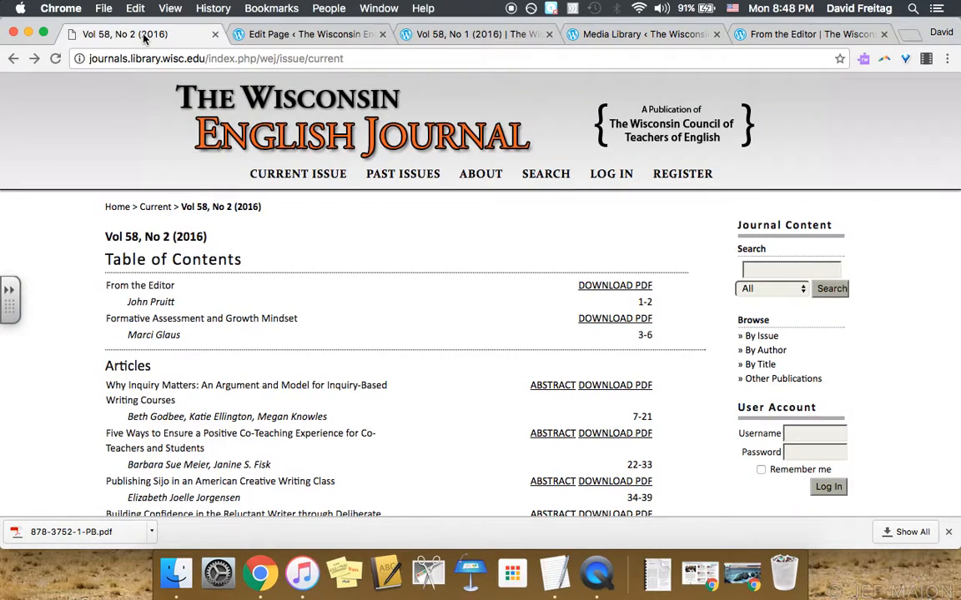
pyautogui.click(458, 35)
pyautogui.click(340, 37)
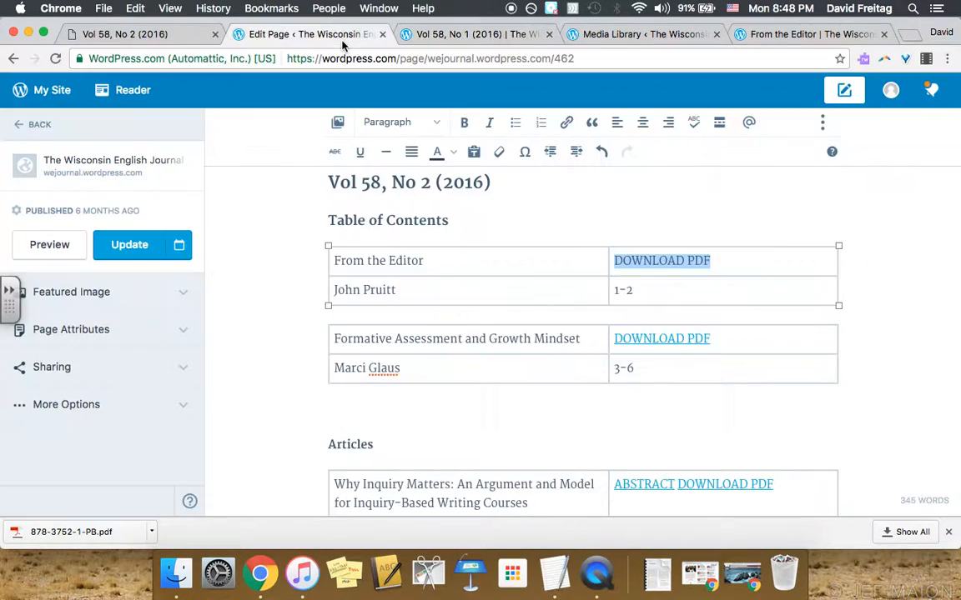
# Start a new link on the selected DOWNLOAD PDF text and browse the existing site content for the uploaded PDF
pyautogui.click(567, 123)
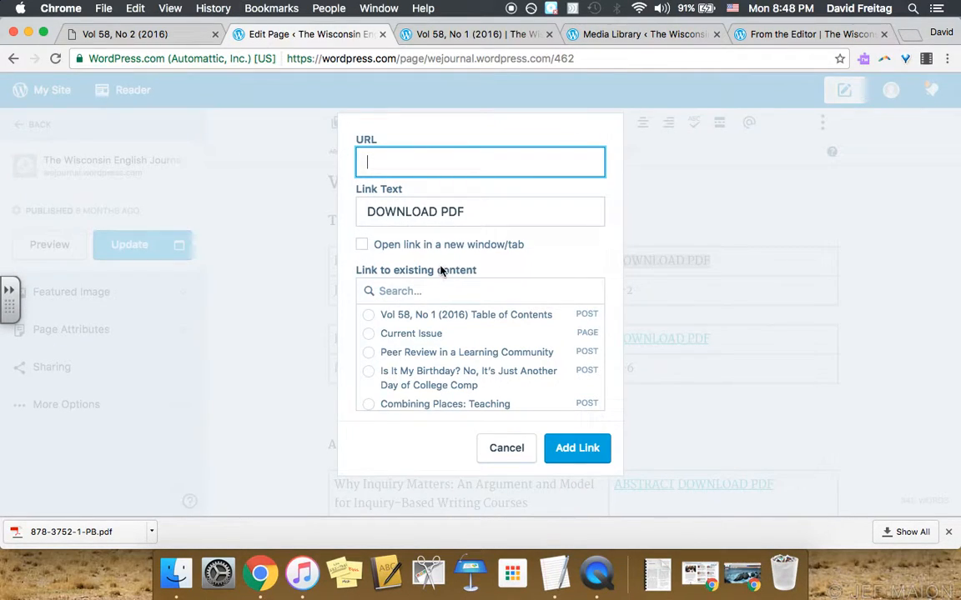
pyautogui.scroll(-2, 439, 337)
pyautogui.scroll(-10, 439, 337)
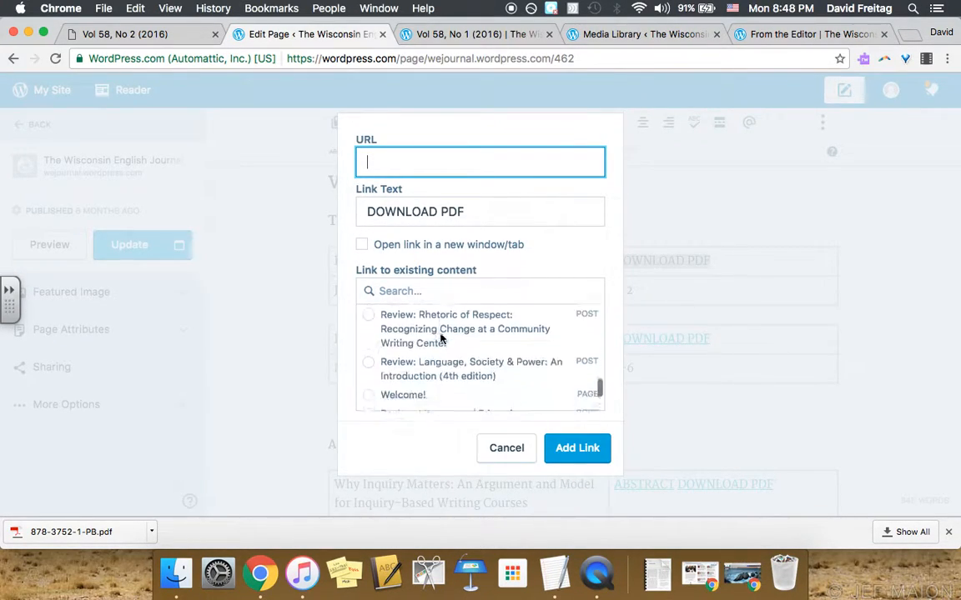
pyautogui.scroll(5, 440, 337)
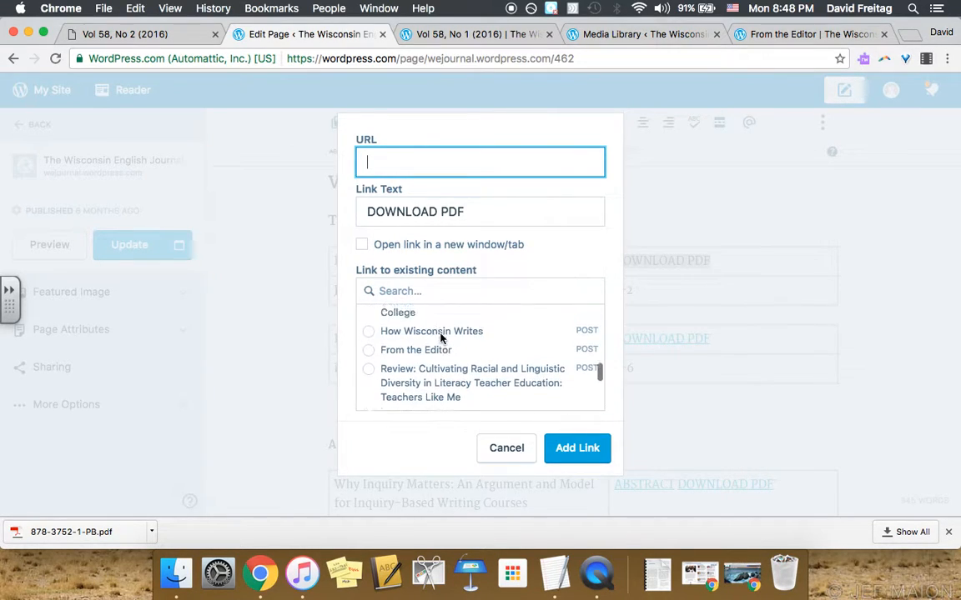
pyautogui.scroll(6, 441, 338)
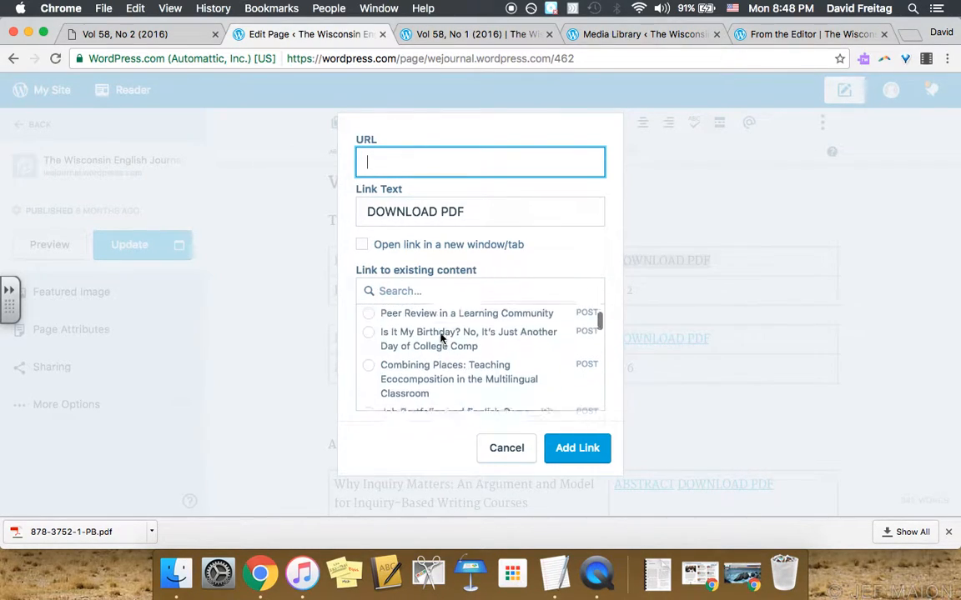
# Search the linkable existing content for 878, rechecking the file name in the media library, and clear the search
pyautogui.click(396, 273)
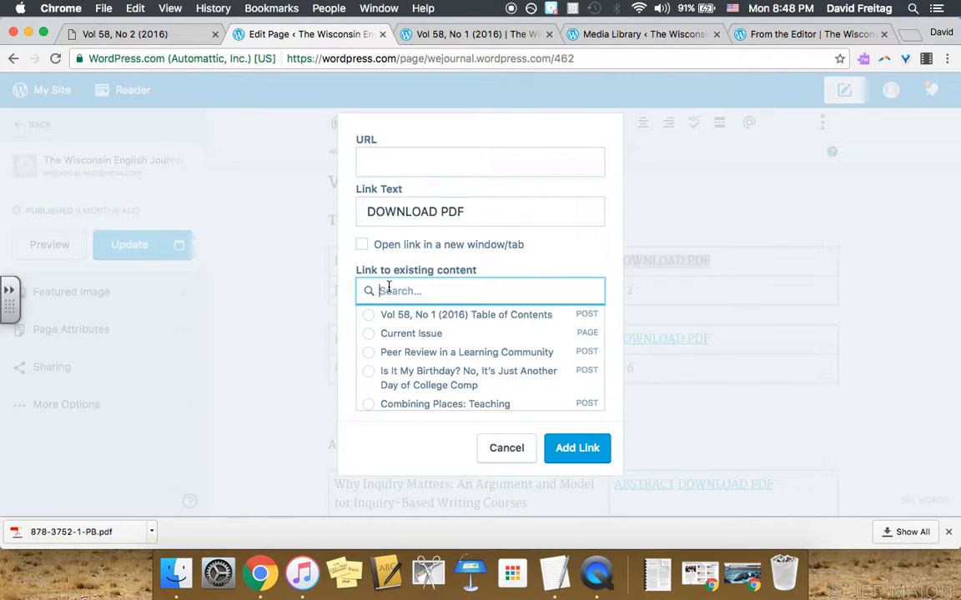
pyautogui.write('3')
pyautogui.click(632, 41)
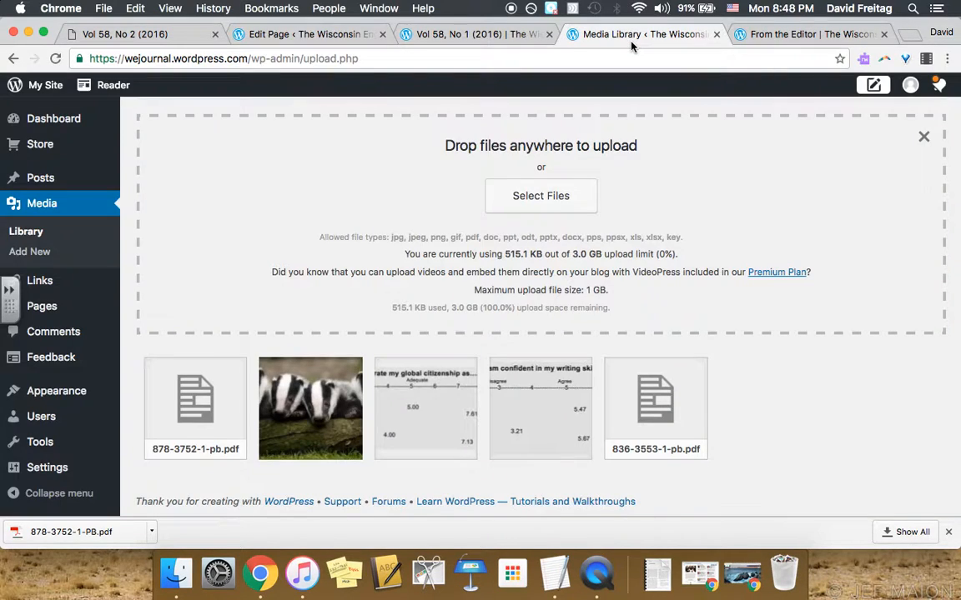
pyautogui.click(154, 30)
pyautogui.click(411, 31)
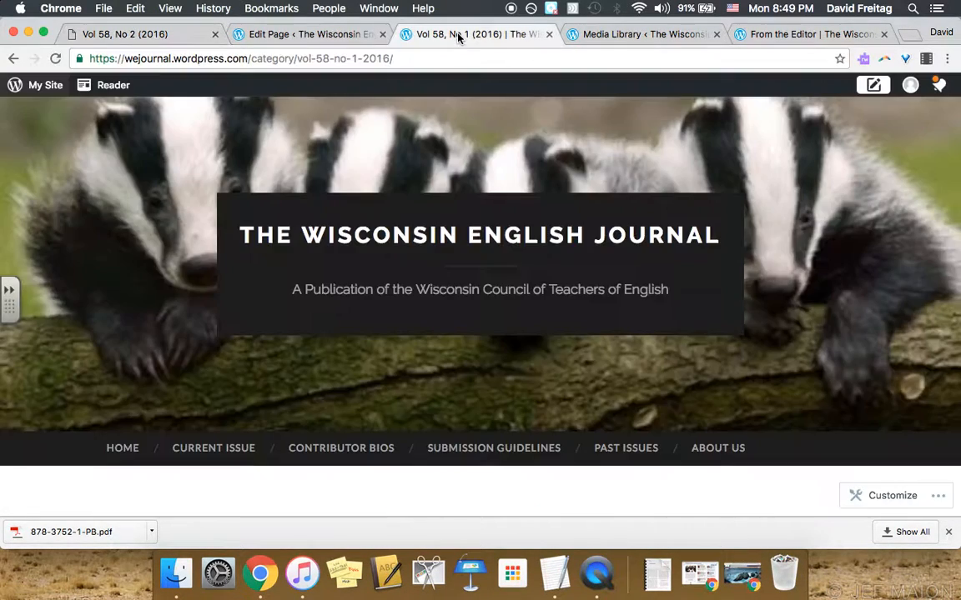
pyautogui.click(286, 32)
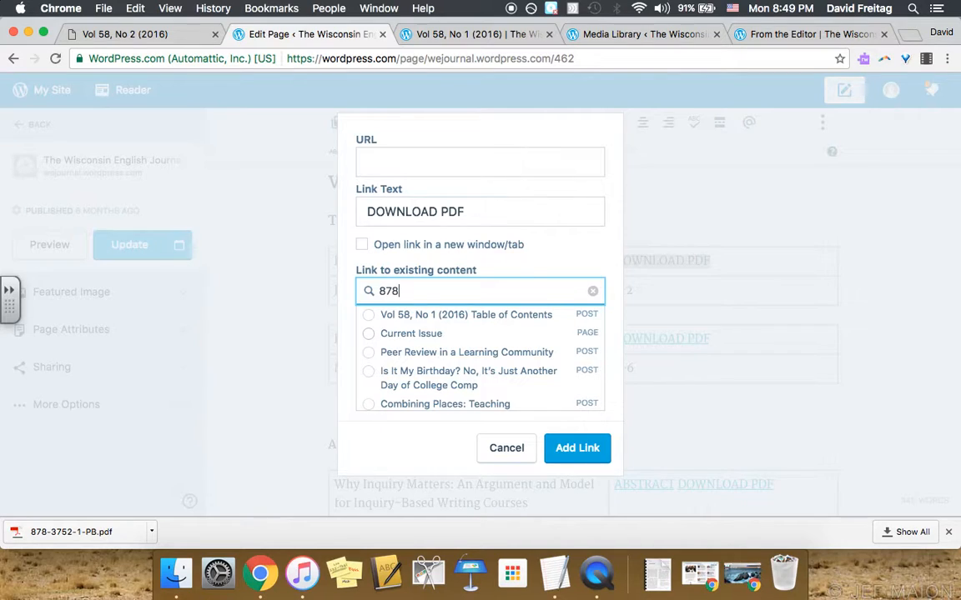
pyautogui.press('BackSpace')
pyautogui.press('BackSpace')
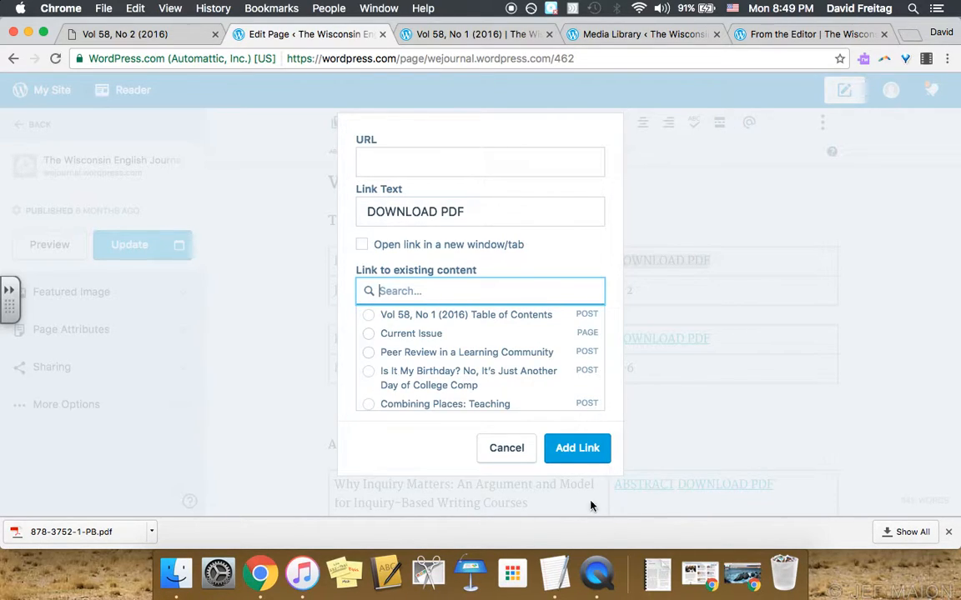